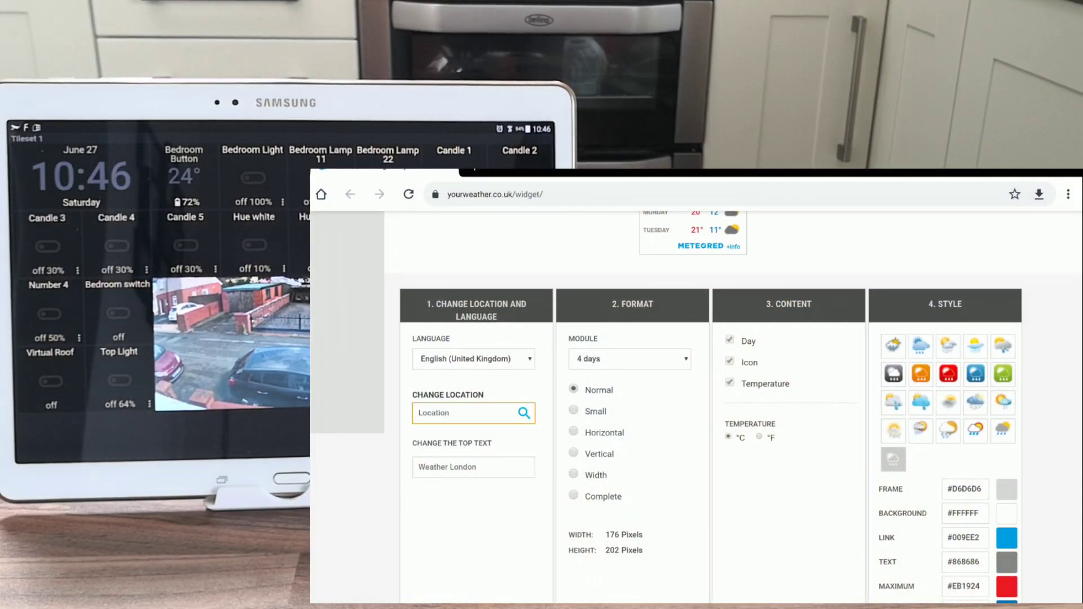
pyautogui.scroll(5, 695, 381)
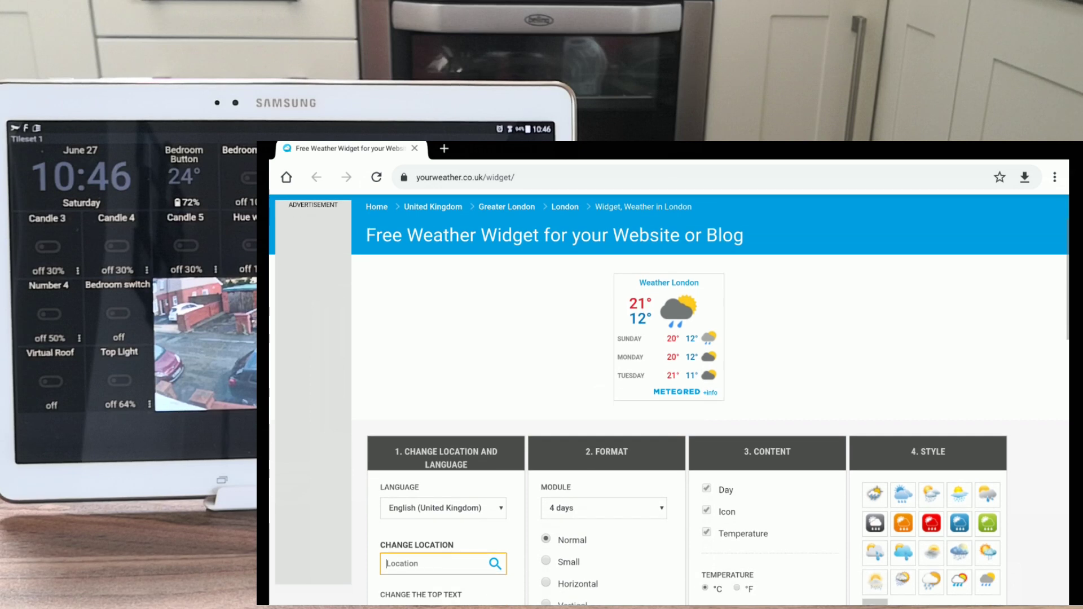
pyautogui.scroll(-2, 668, 382)
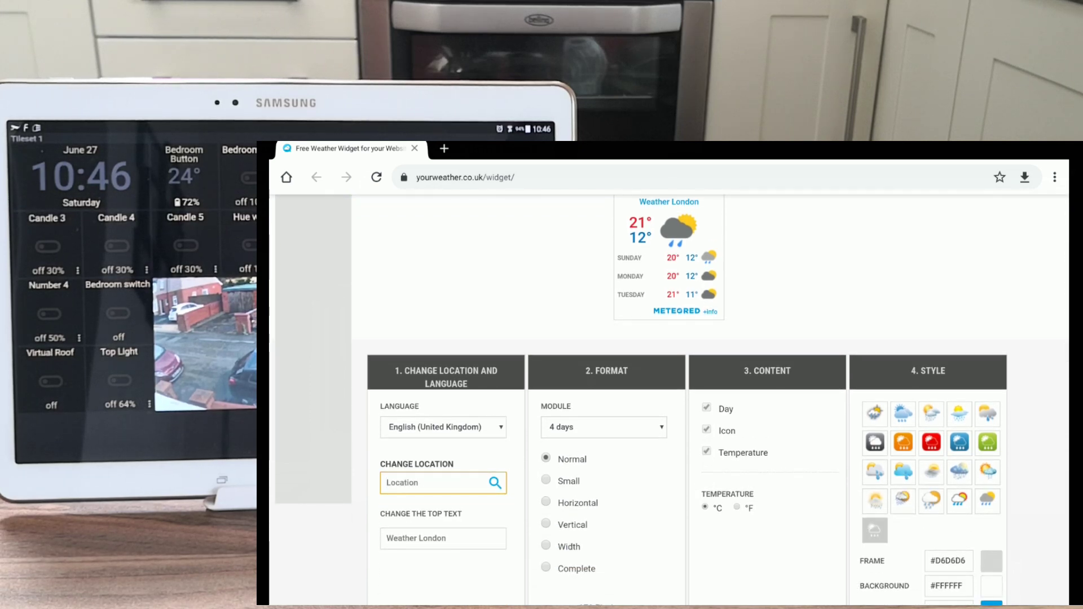
# Step: Set the forecast location to Rhosllanerchrugog and the widget heading text to 'Rhos'
pyautogui.click(437, 482)
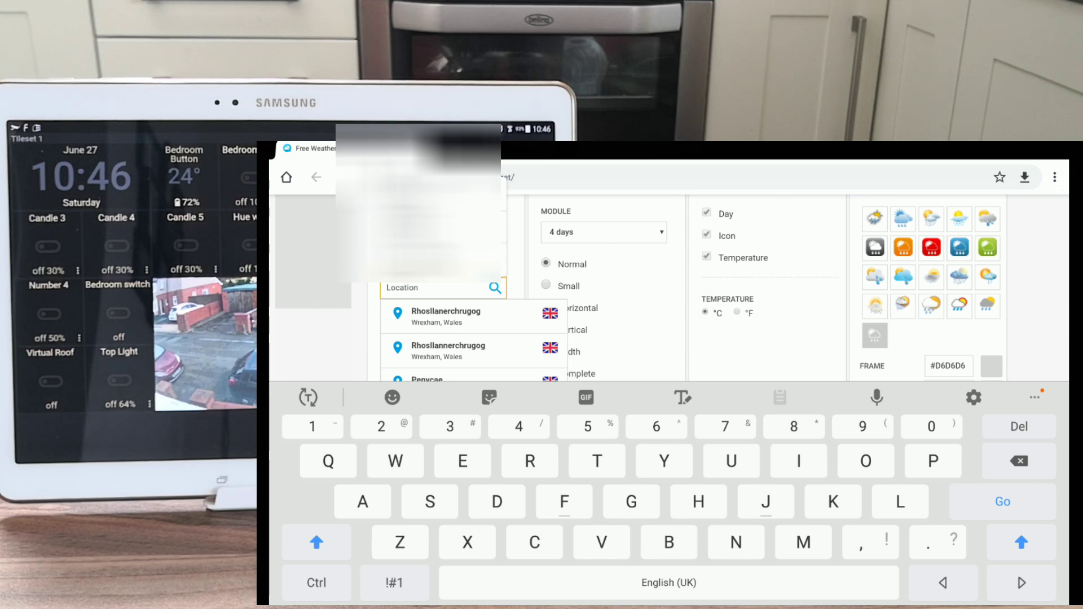
pyautogui.click(447, 316)
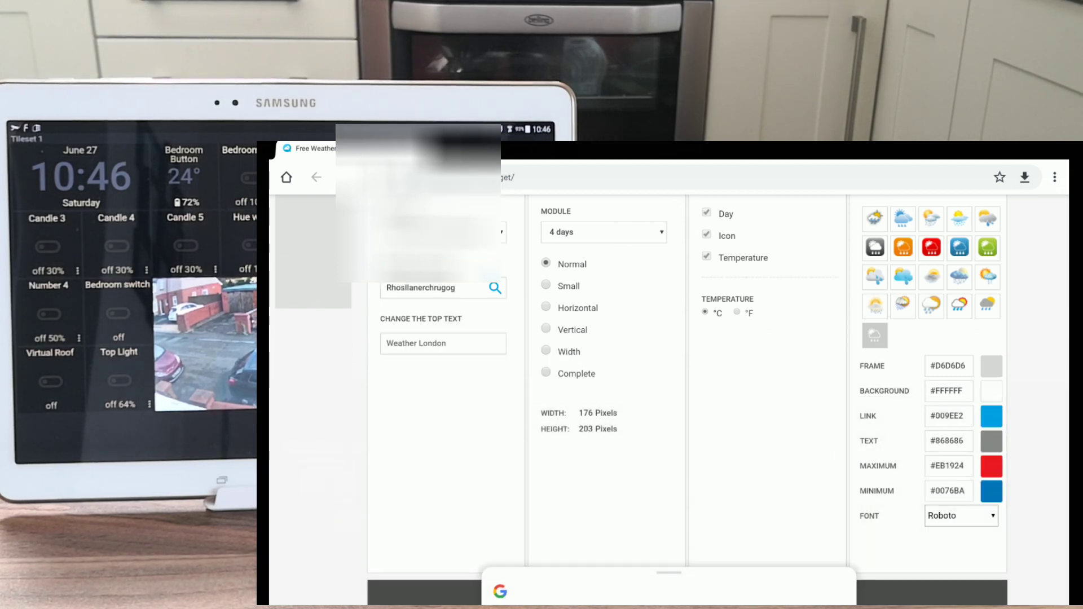
pyautogui.click(443, 343)
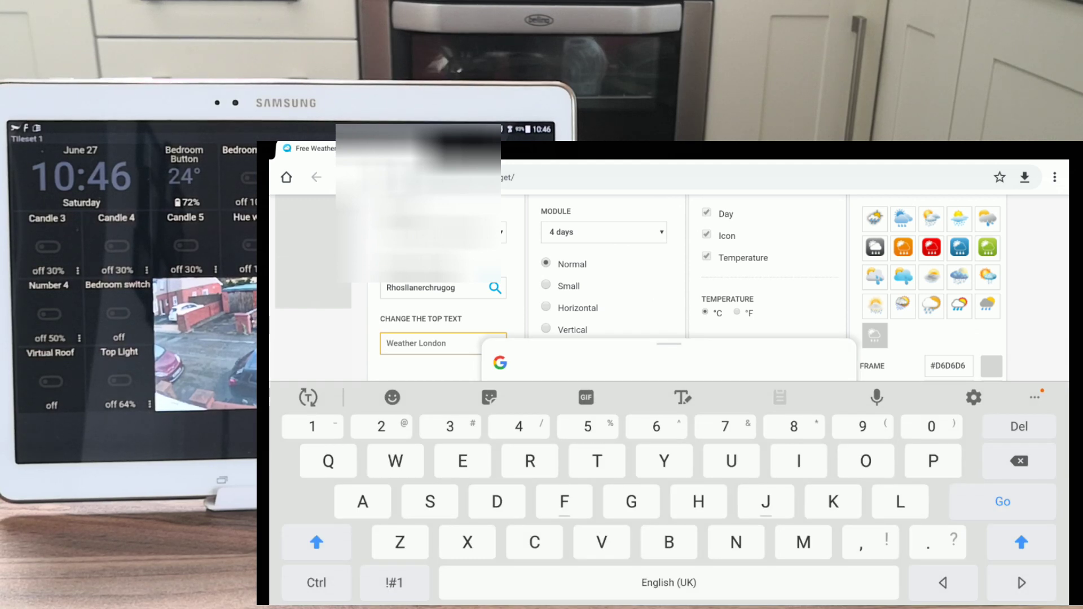
pyautogui.write('R')
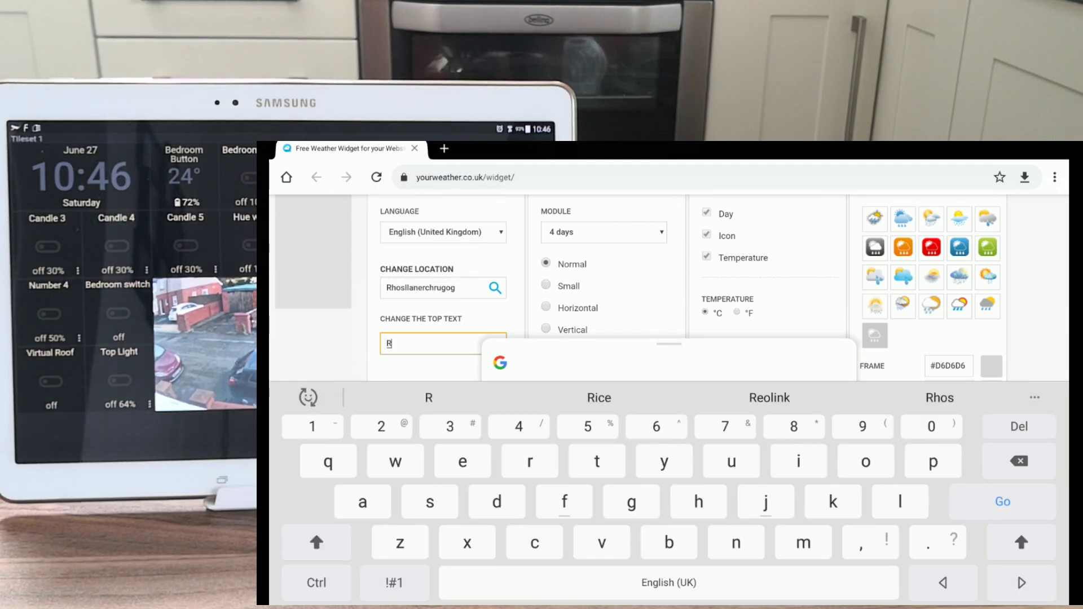
pyautogui.write('hos')
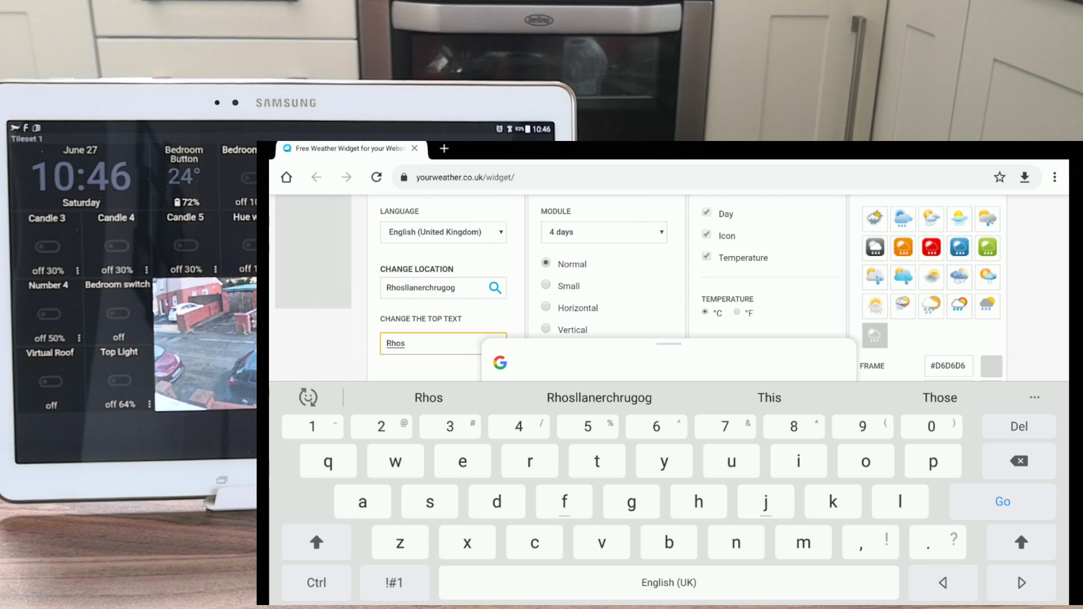
pyautogui.press('Return')
pyautogui.scroll(8, 670, 381)
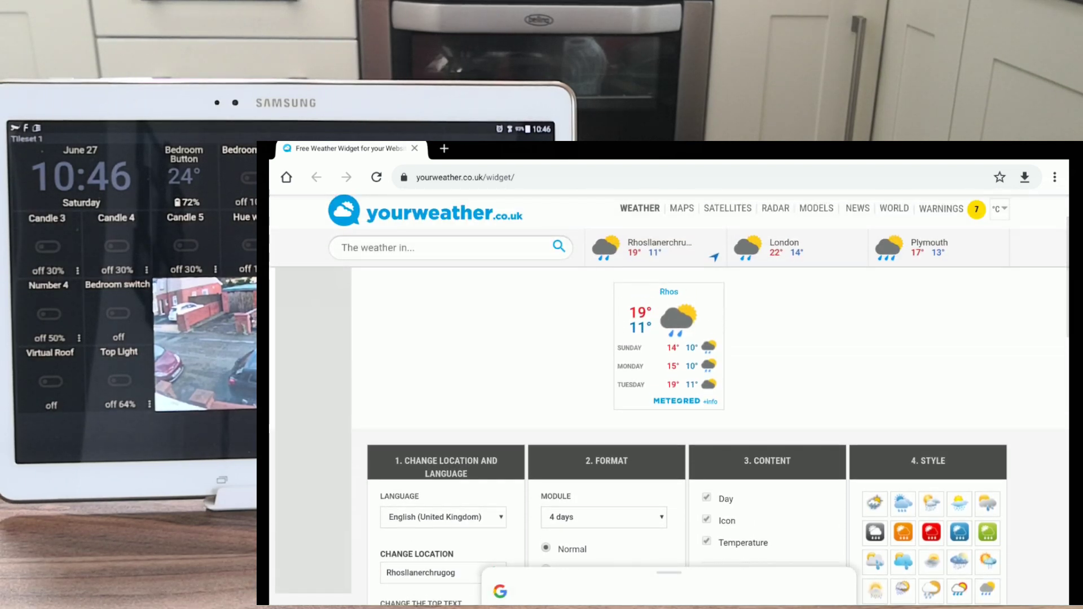
pyautogui.scroll(-2, 669, 382)
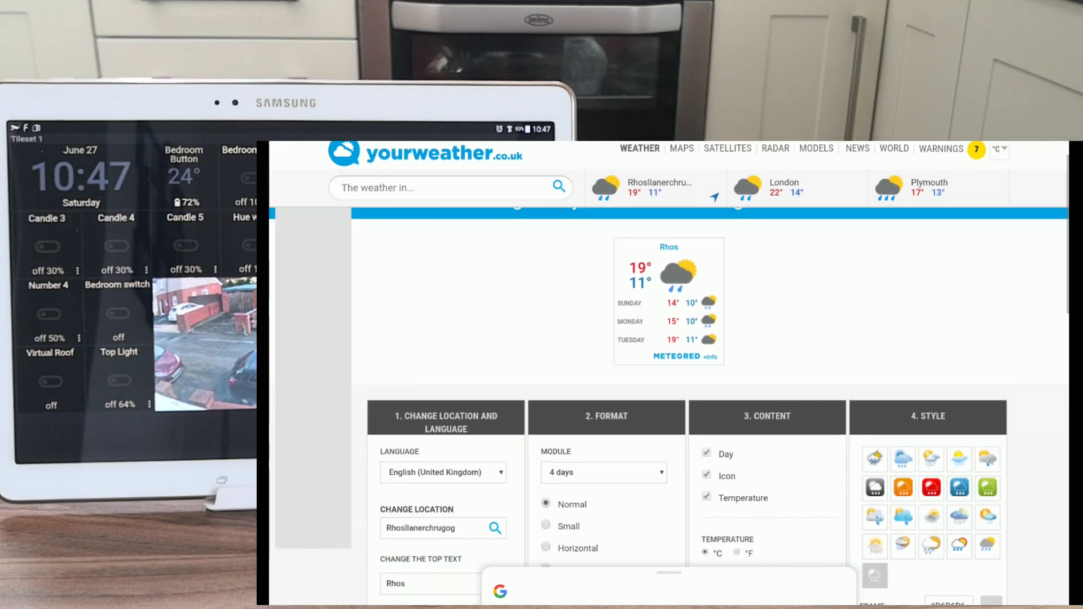
pyautogui.click(604, 475)
# Step: Choose the 3-day module and preview the Small, Horizontal and Vertical layouts
pyautogui.click(593, 317)
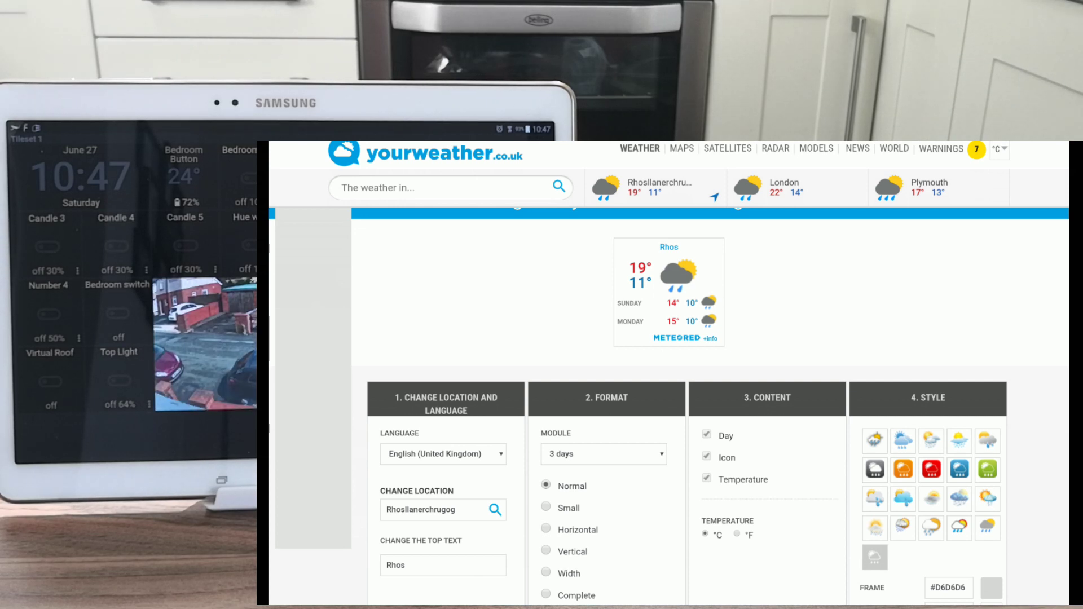
pyautogui.click(546, 507)
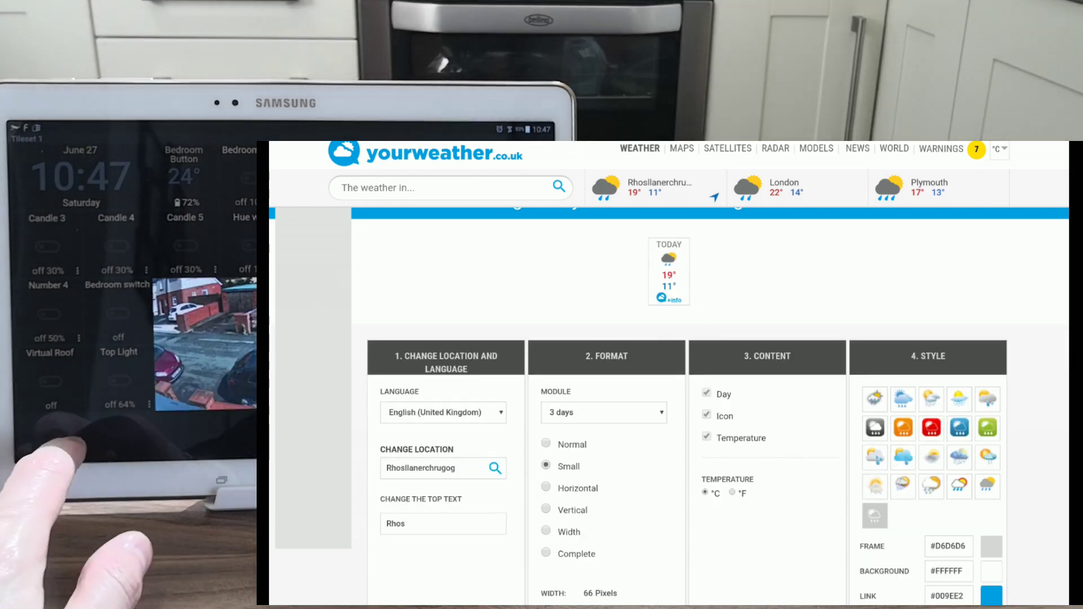
pyautogui.click(547, 489)
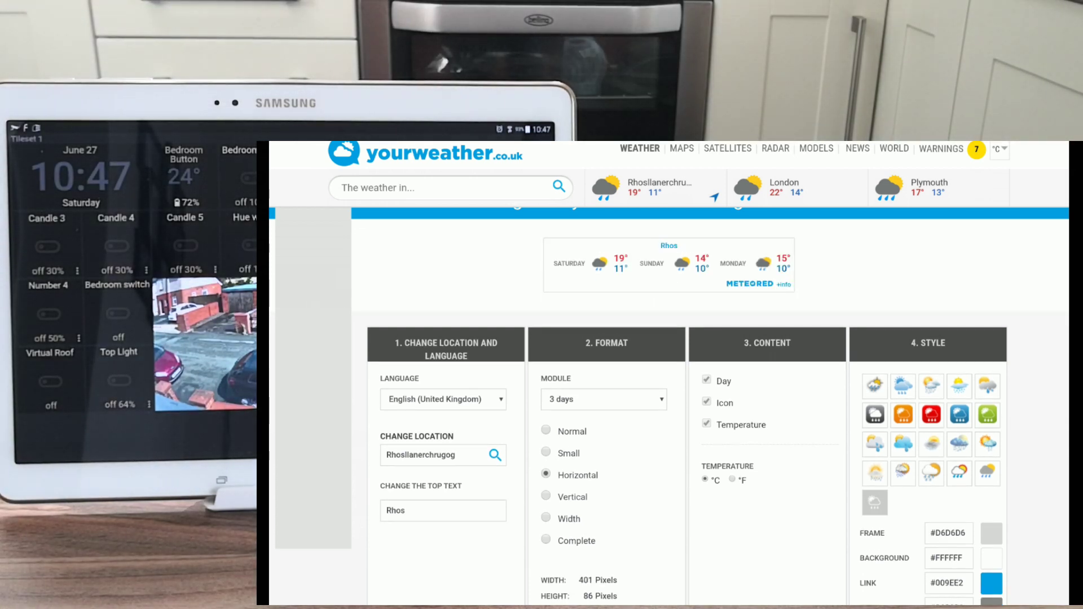
pyautogui.click(546, 496)
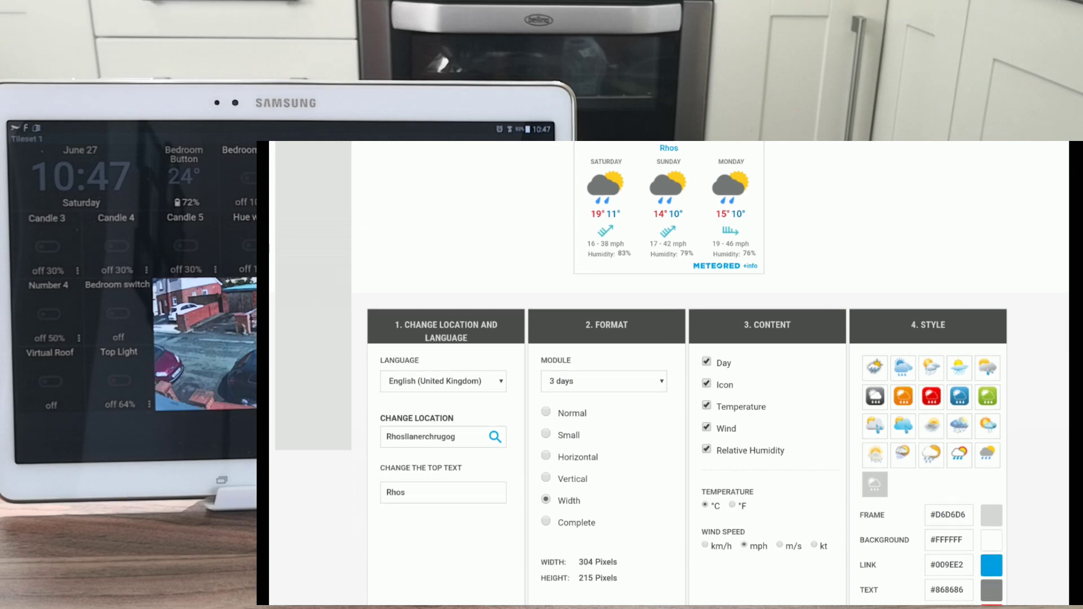
pyautogui.scroll(2, 669, 380)
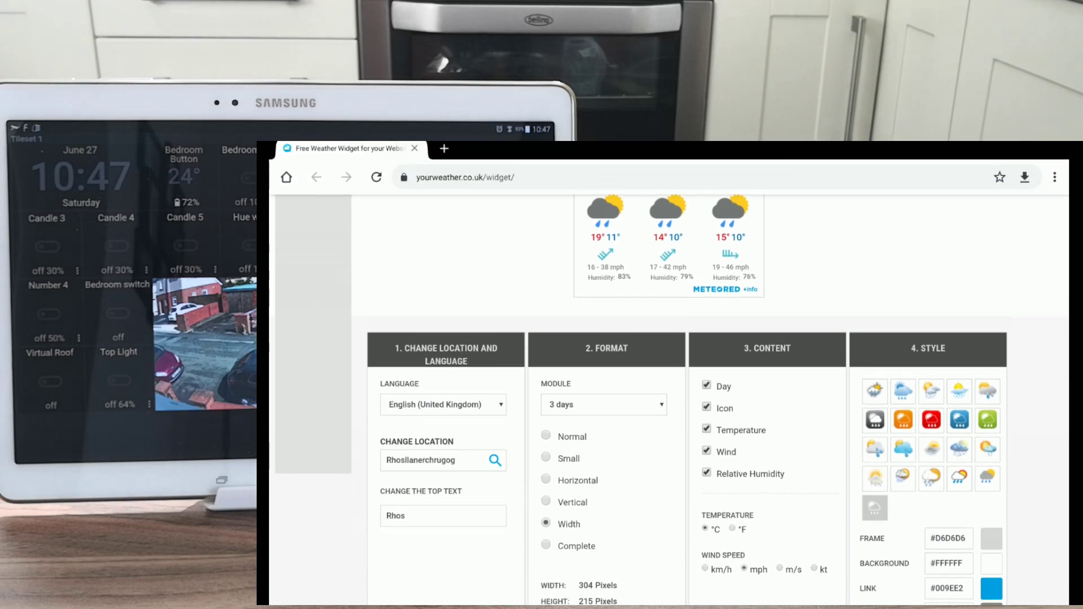
pyautogui.scroll(3, 669, 381)
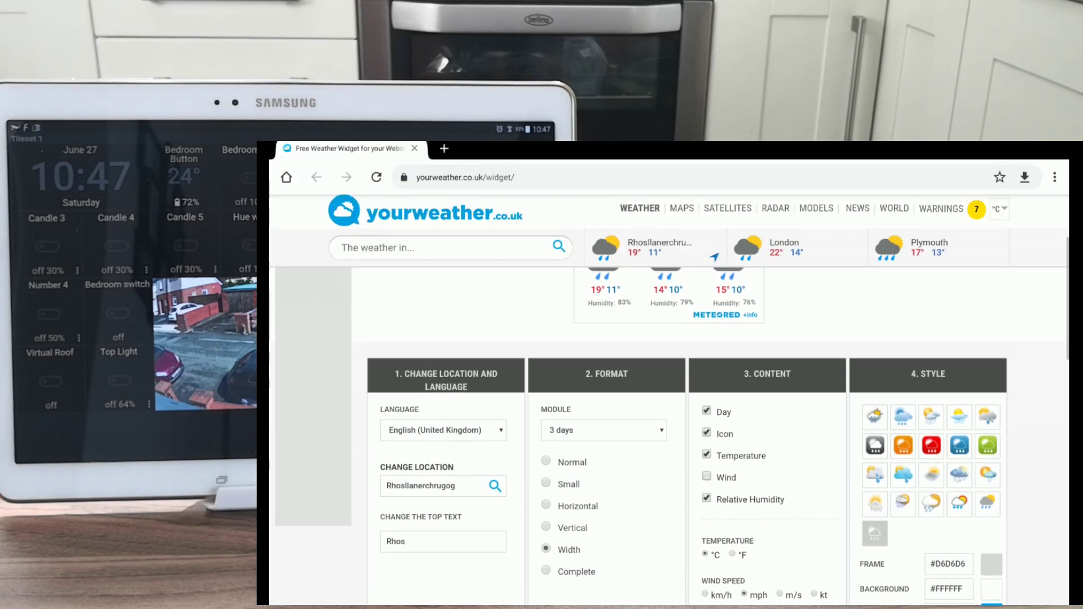
pyautogui.scroll(2, 669, 380)
pyautogui.scroll(-3, 669, 381)
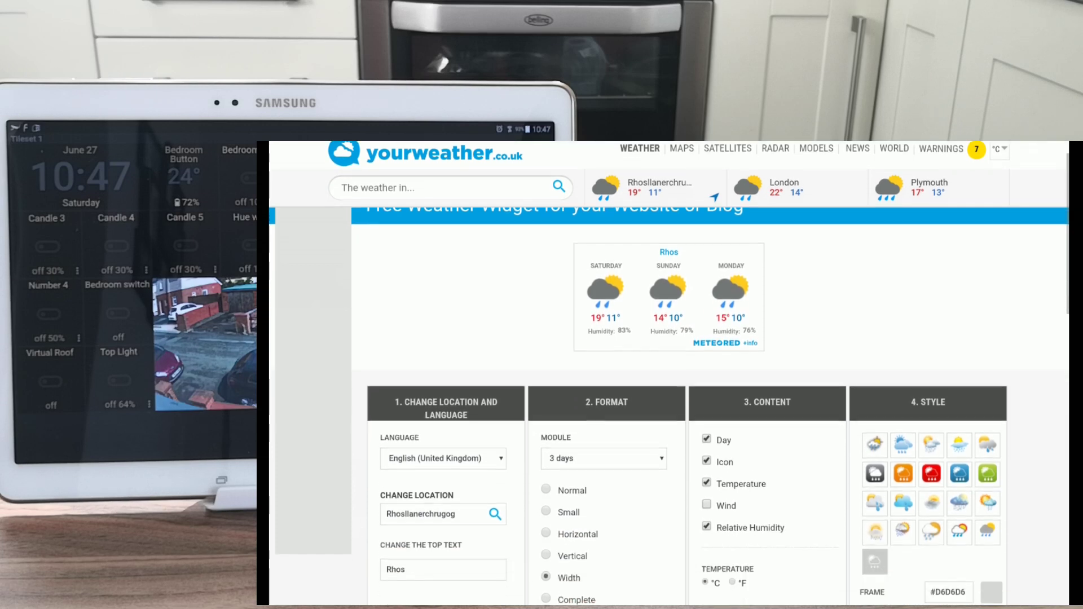
pyautogui.scroll(2, 668, 381)
pyautogui.scroll(-3, 668, 381)
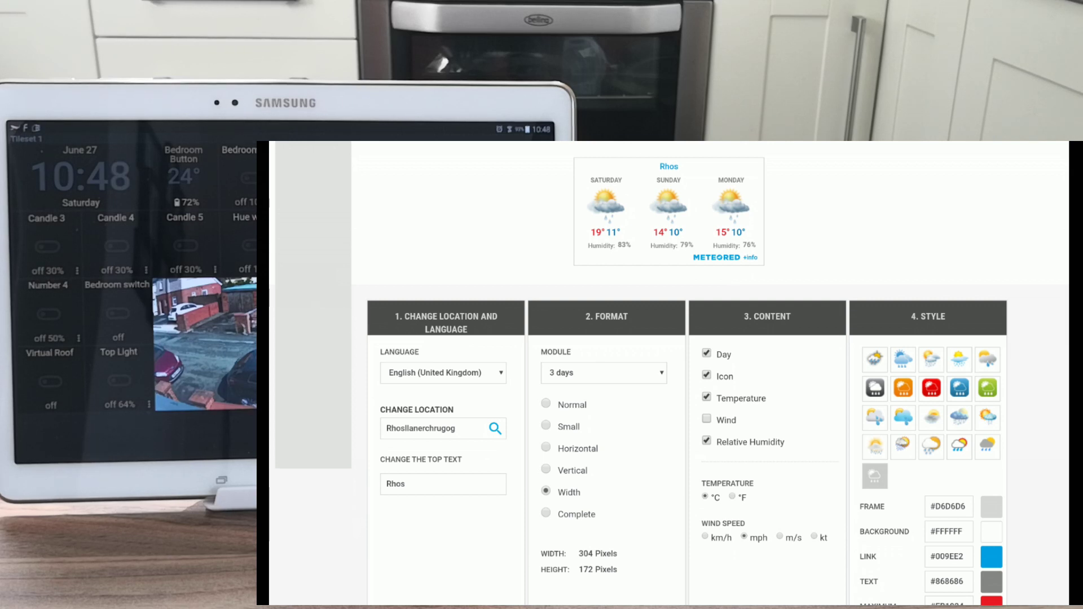
pyautogui.scroll(-1, 669, 373)
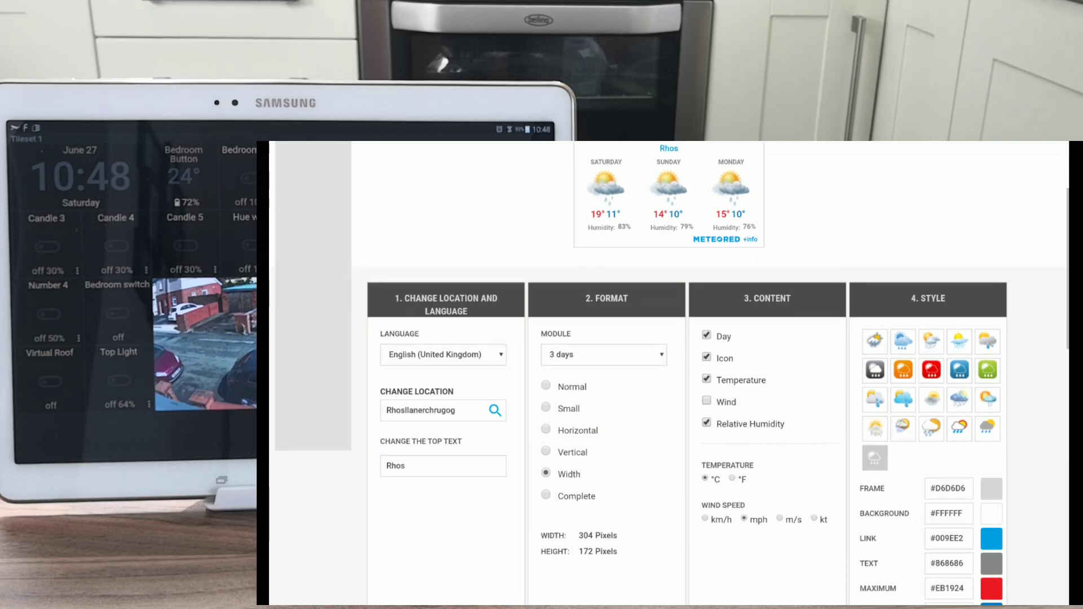
# Step: Try light grey and darker grey backgrounds, leaving the frame colour unchanged
pyautogui.click(991, 482)
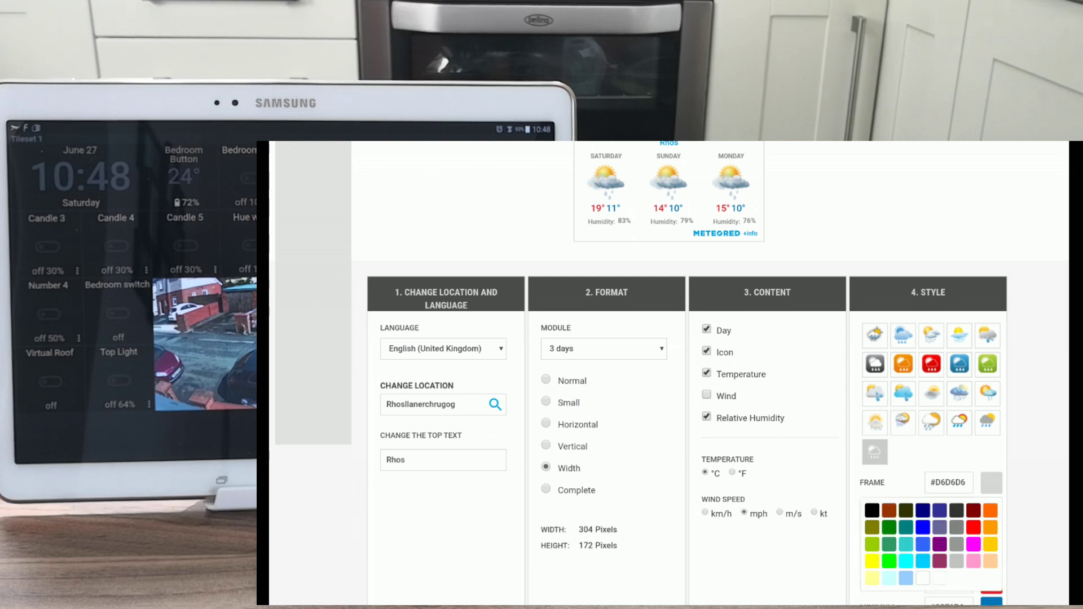
pyautogui.click(992, 483)
pyautogui.click(992, 508)
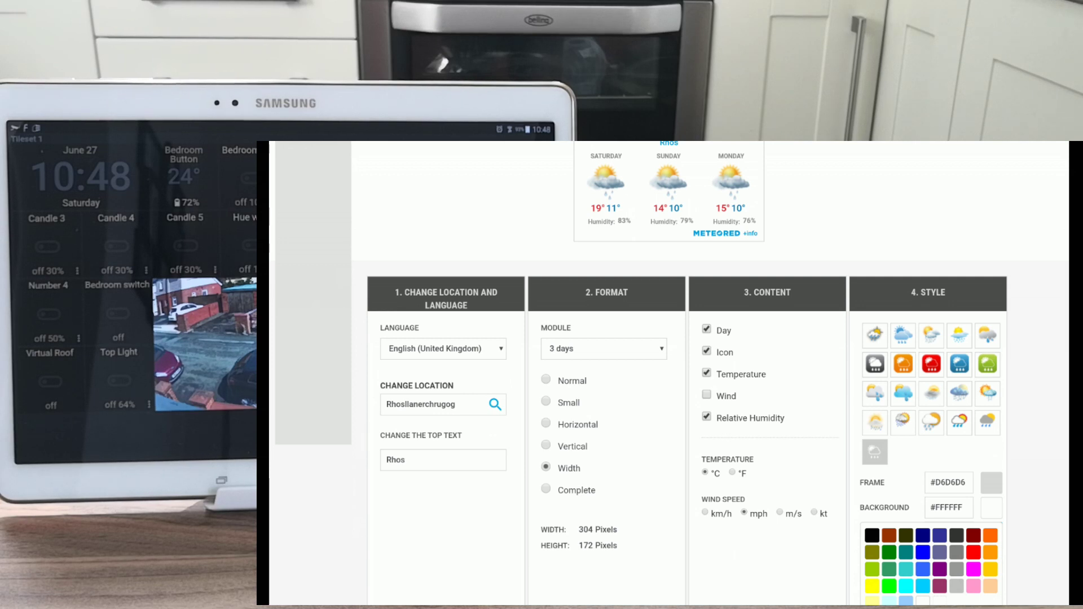
pyautogui.click(957, 586)
pyautogui.click(992, 508)
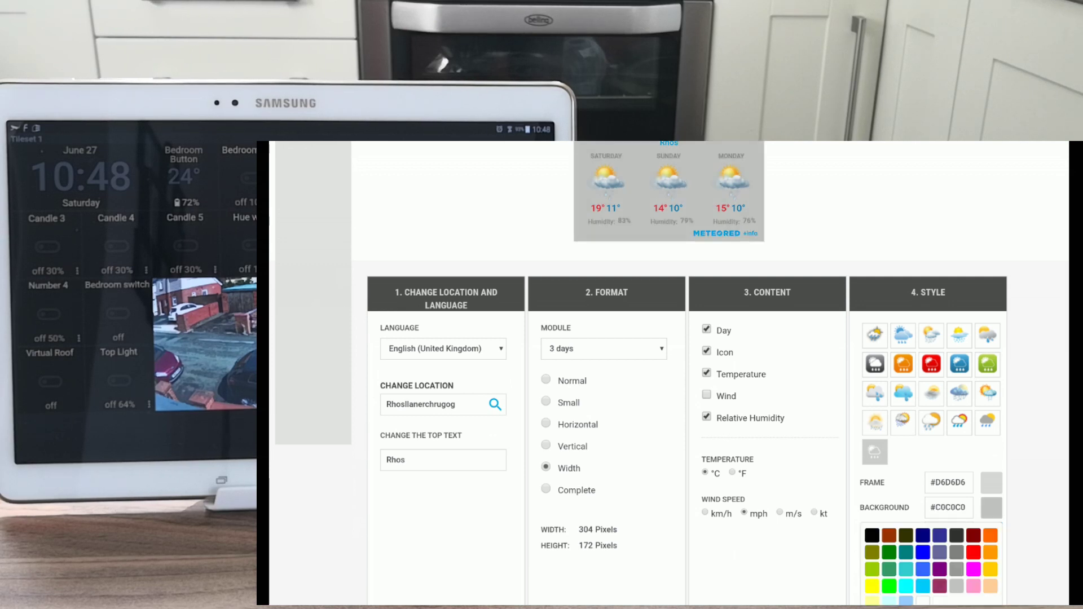
pyautogui.click(957, 569)
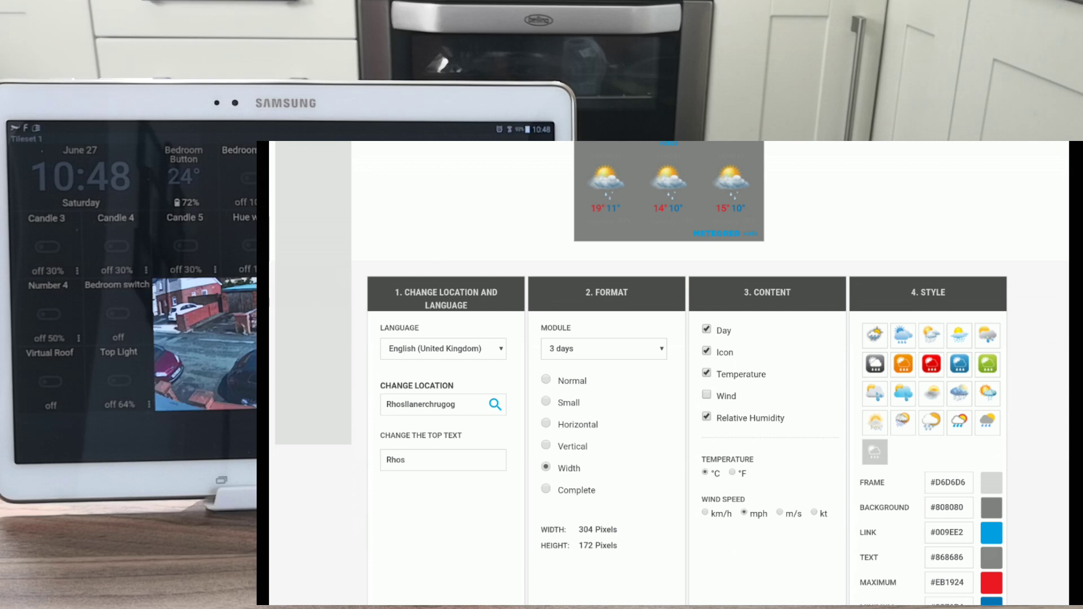
# Step: After trying medium grey, set a black background with white link colour
pyautogui.click(991, 507)
pyautogui.click(957, 552)
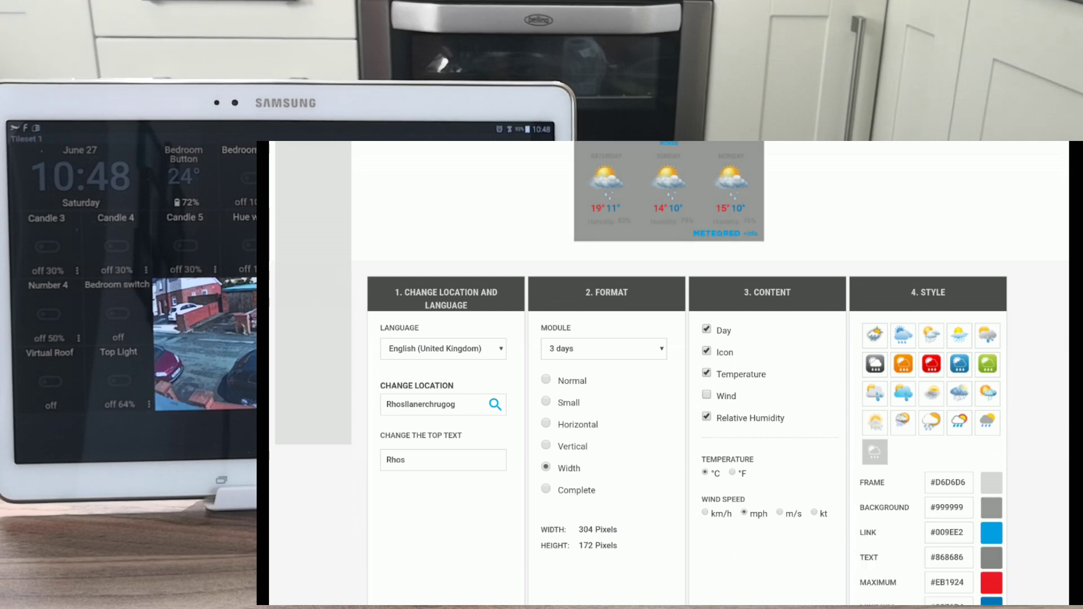
pyautogui.click(990, 507)
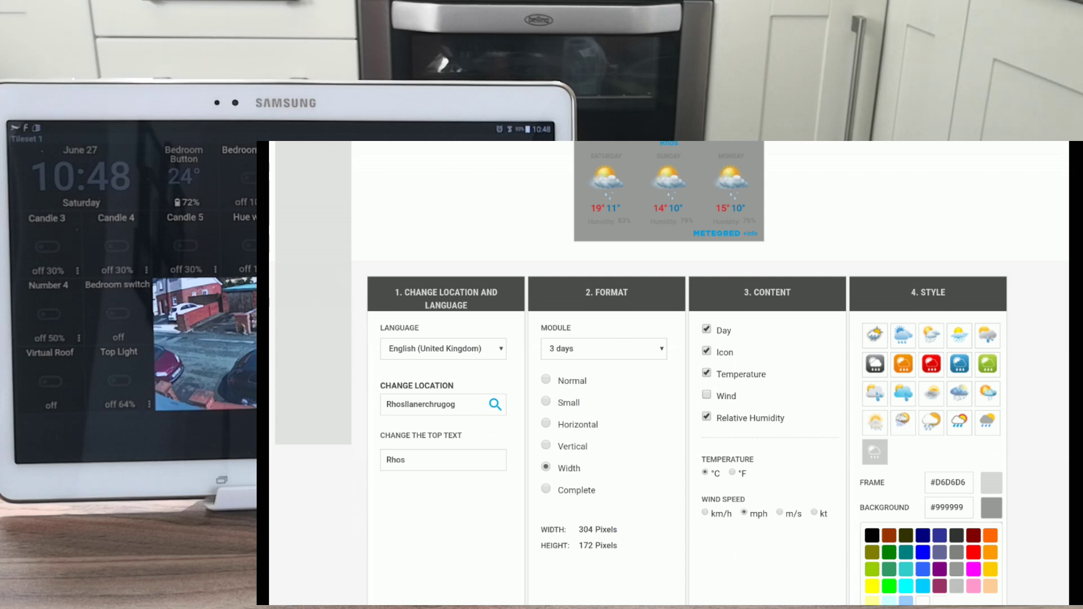
pyautogui.click(872, 536)
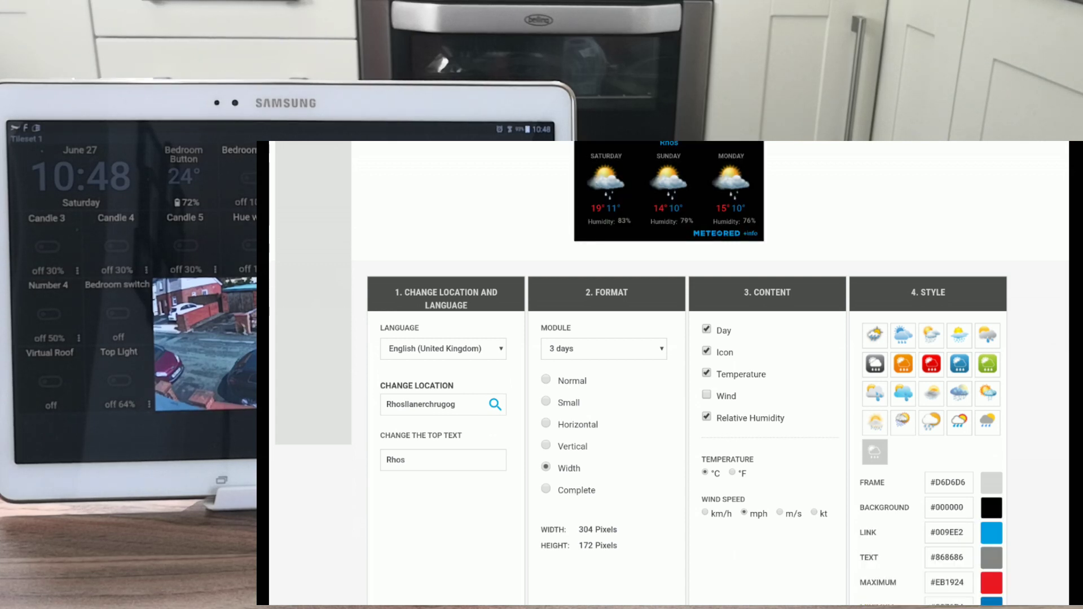
pyautogui.click(974, 561)
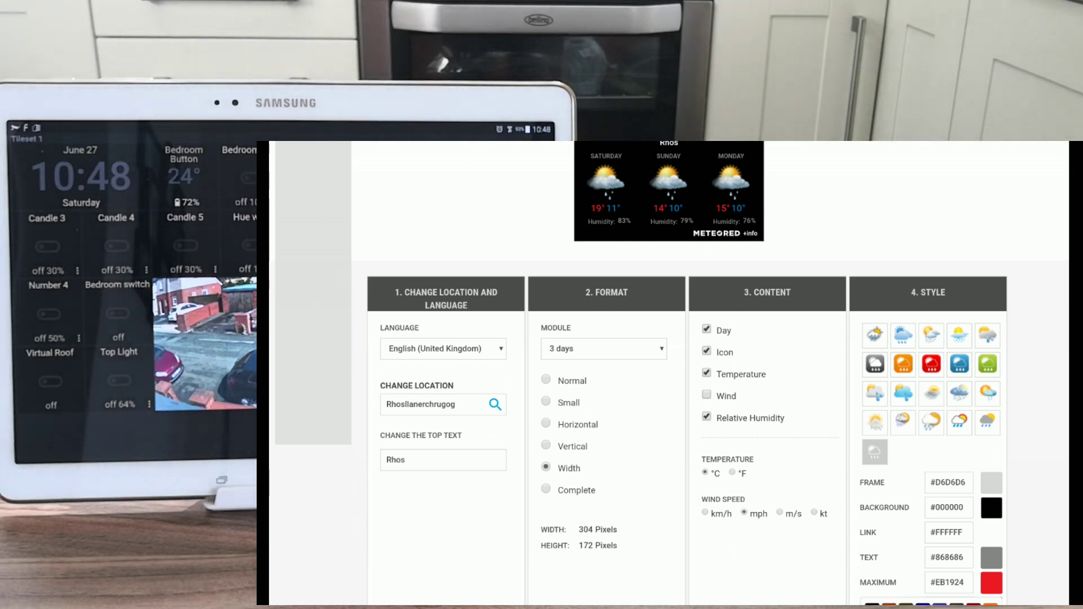
pyautogui.scroll(-2, 678, 381)
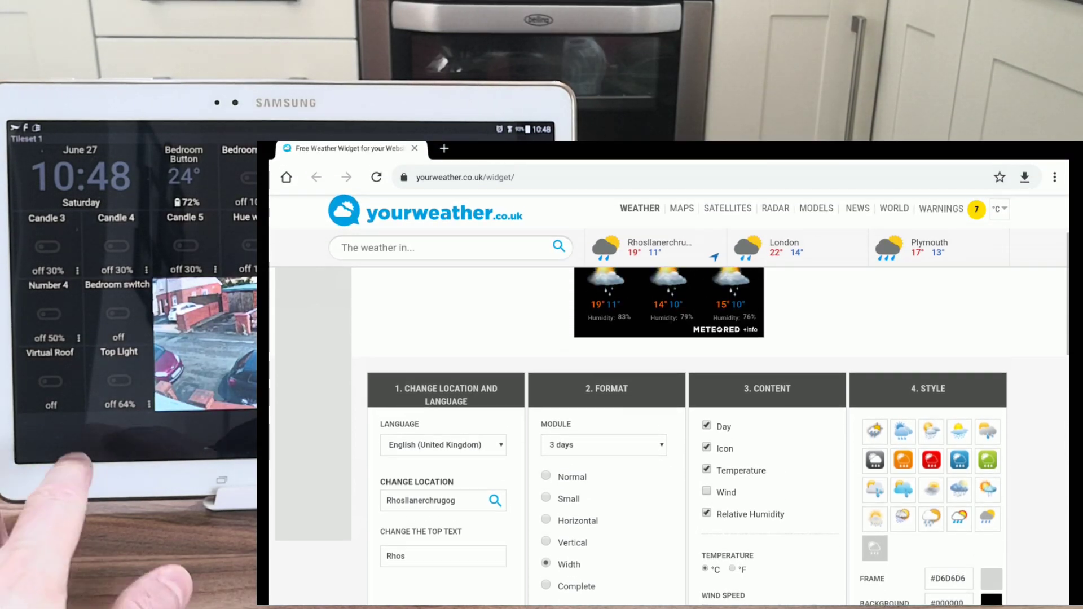
pyautogui.scroll(-3, 678, 382)
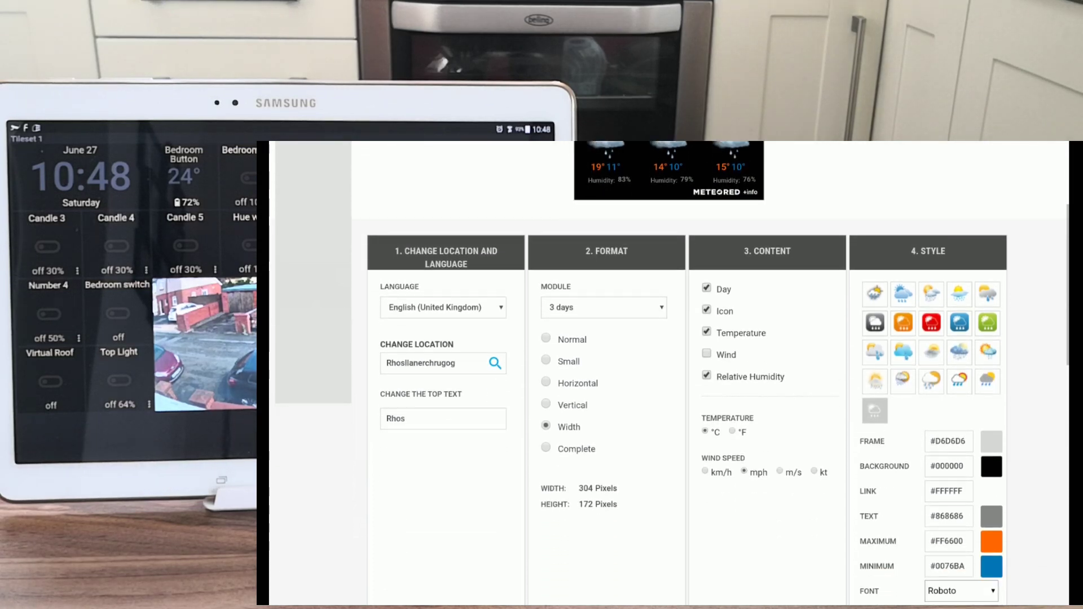
# Step: Make maximum temperatures orange-yellow #FF9900 and minimum temperatures light blue instead of cyan
pyautogui.click(991, 542)
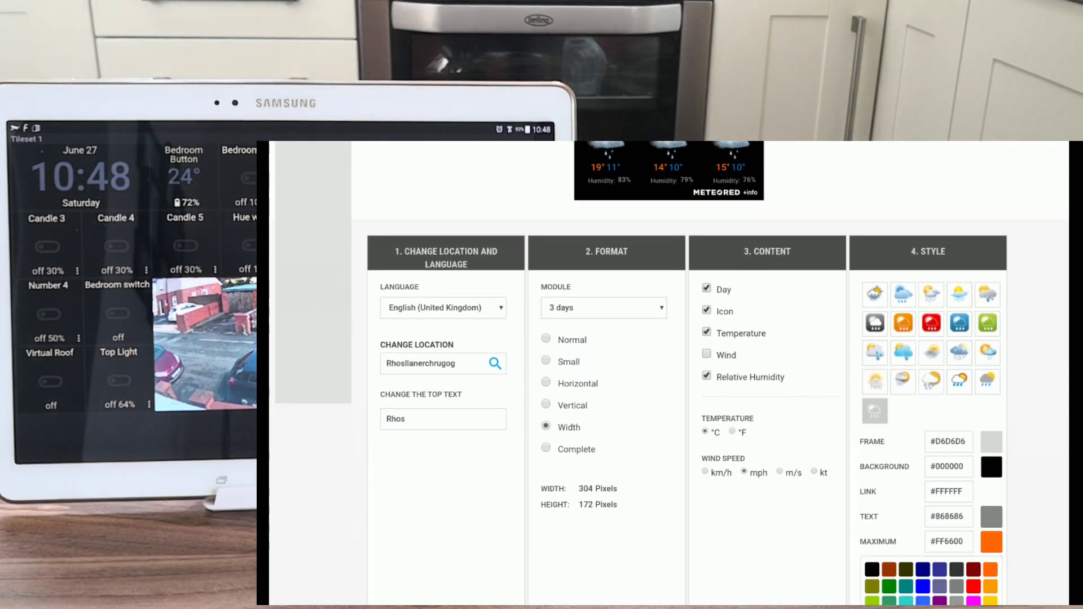
pyautogui.click(991, 570)
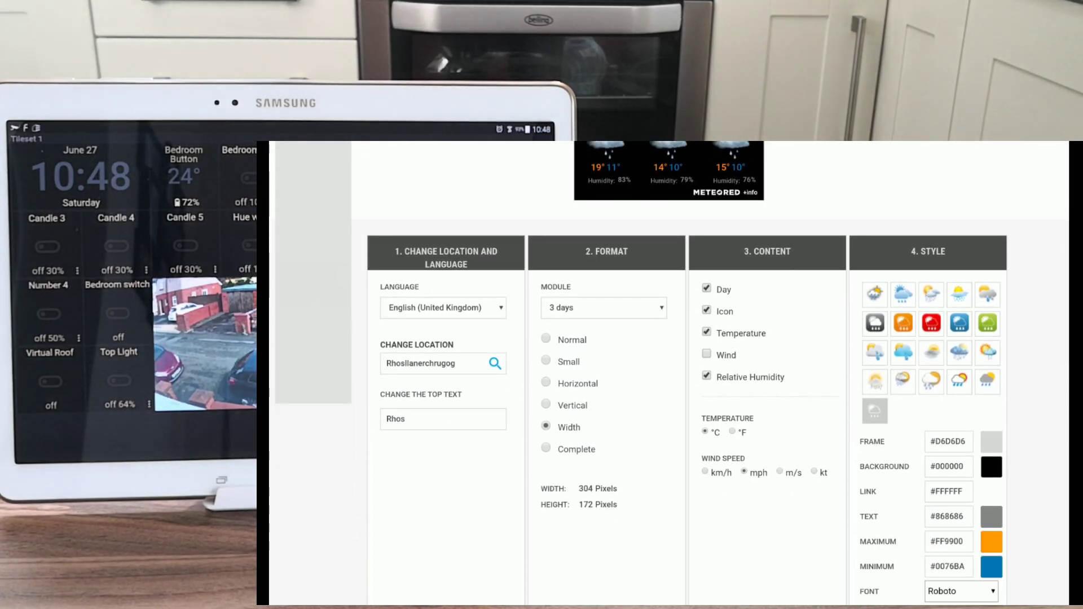
pyautogui.click(992, 566)
pyautogui.scroll(-1, 677, 381)
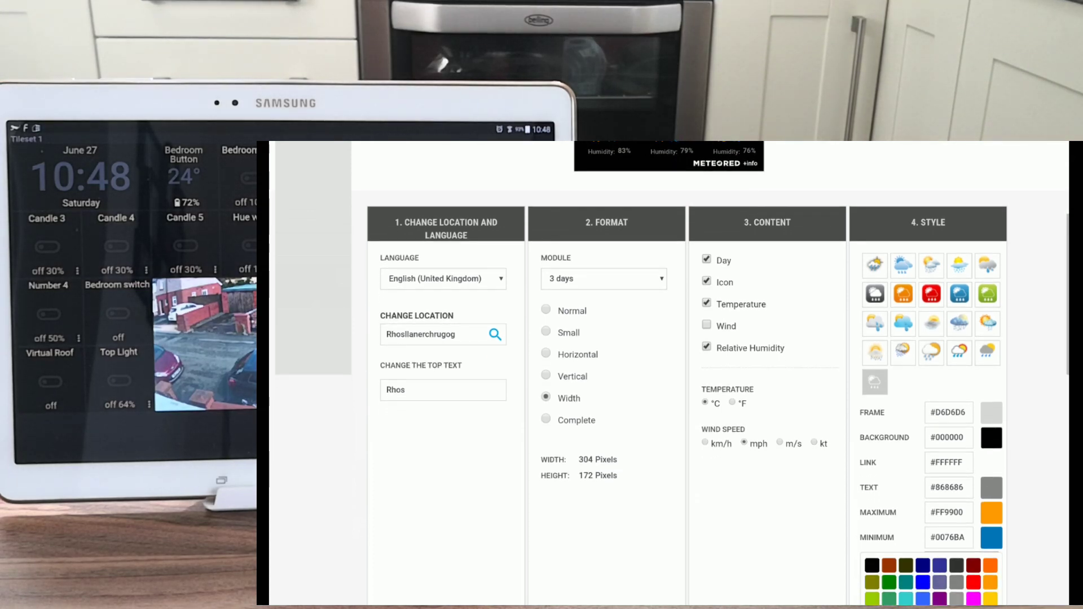
pyautogui.scroll(-1, 677, 380)
pyautogui.click(923, 563)
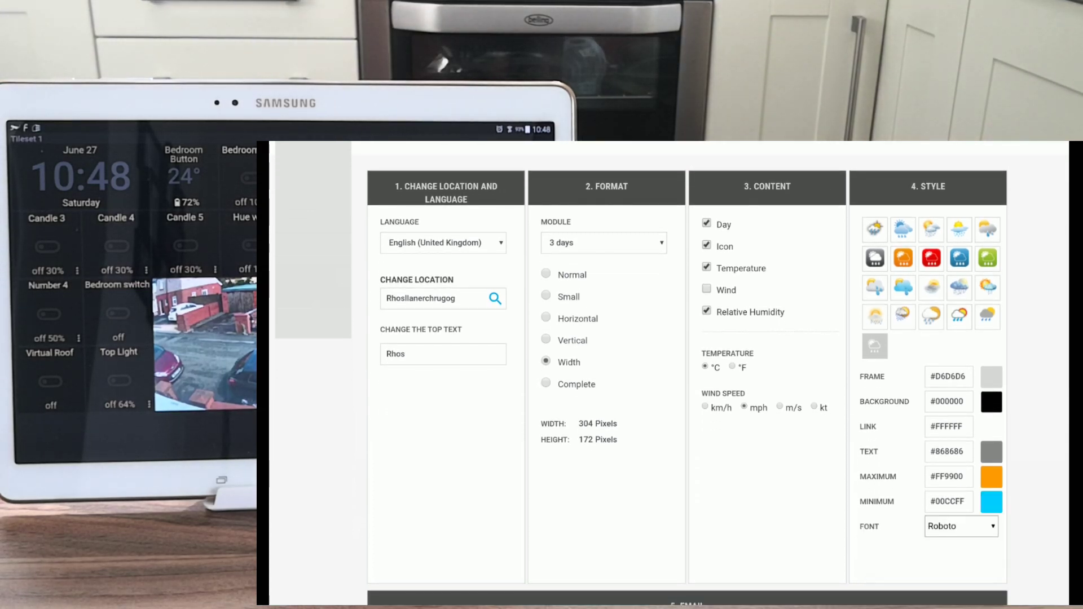
pyautogui.scroll(5, 678, 381)
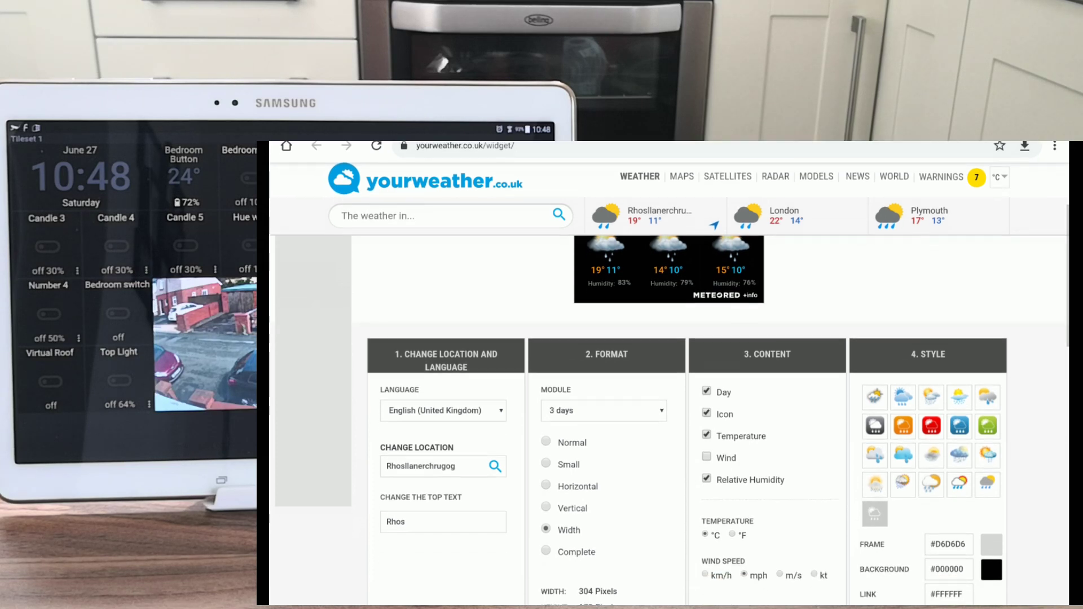
pyautogui.scroll(-3, 677, 381)
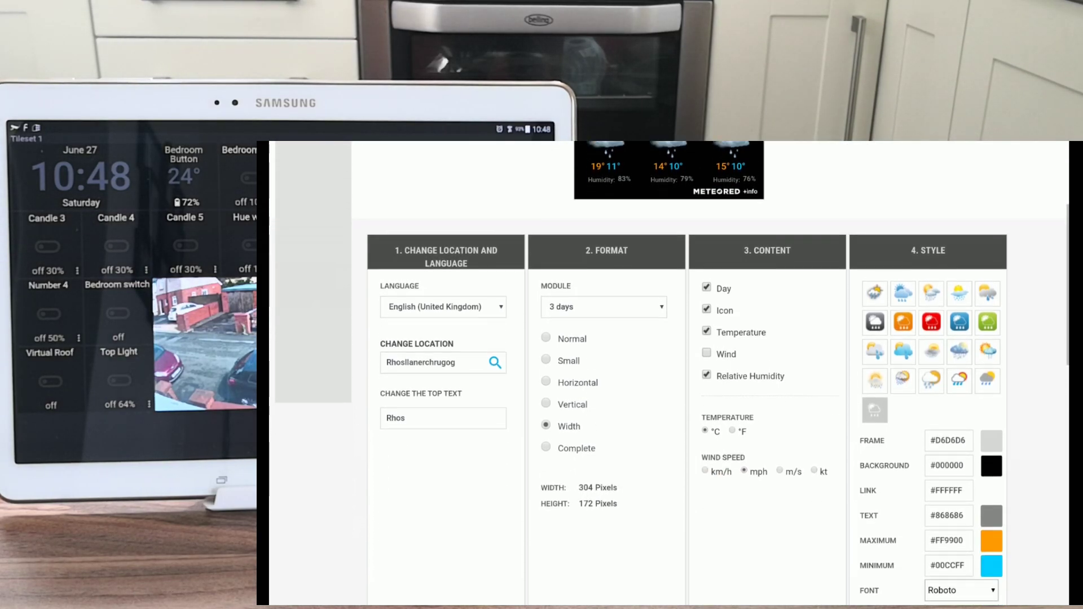
pyautogui.scroll(-1, 678, 381)
pyautogui.click(991, 566)
pyautogui.scroll(-2, 677, 381)
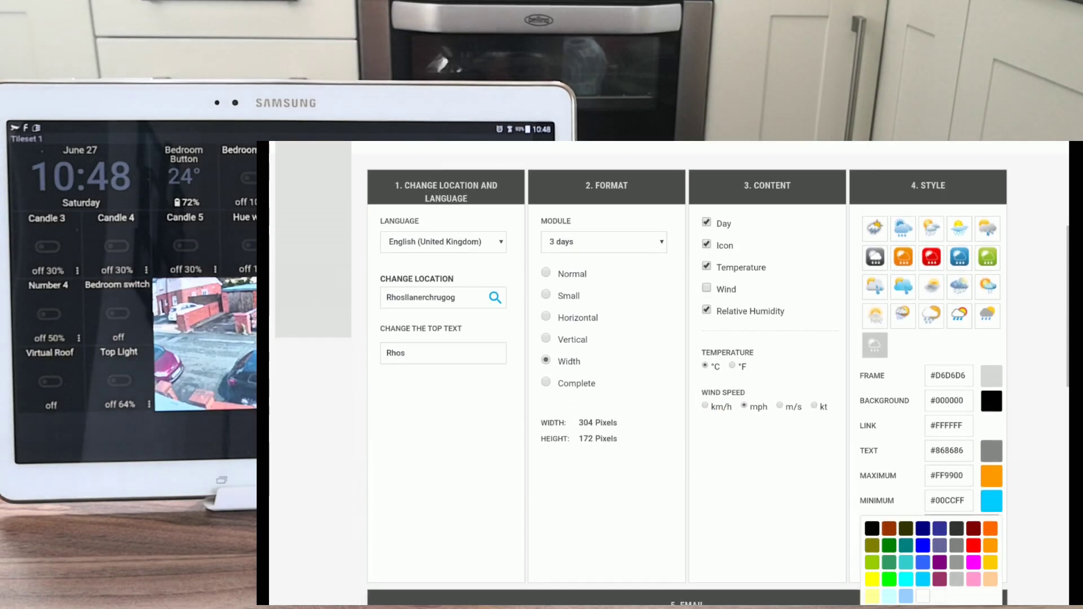
pyautogui.scroll(-1, 677, 381)
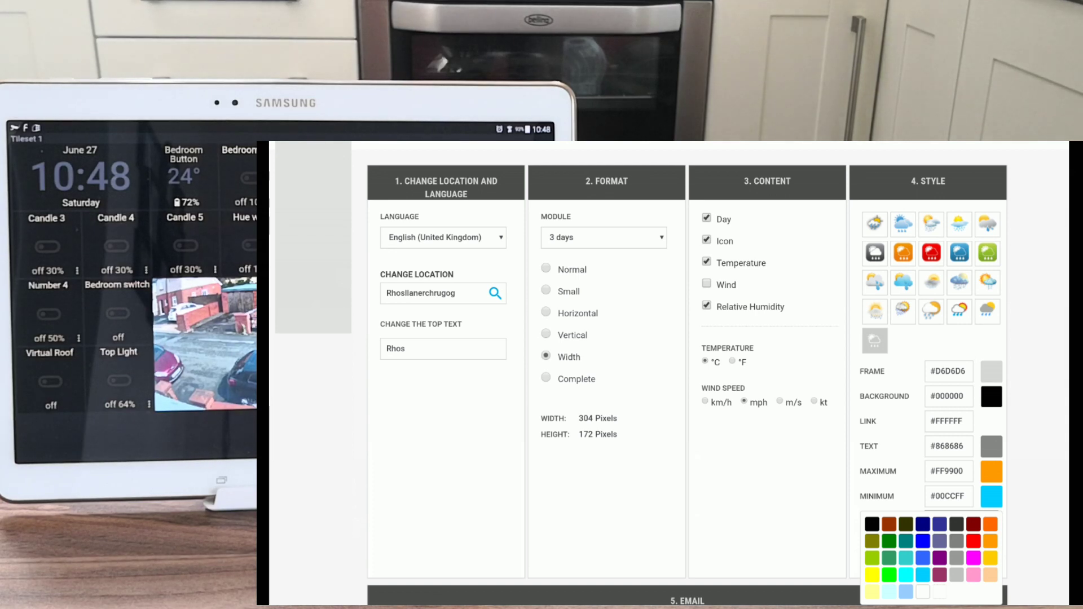
pyautogui.click(678, 381)
pyautogui.scroll(5, 678, 382)
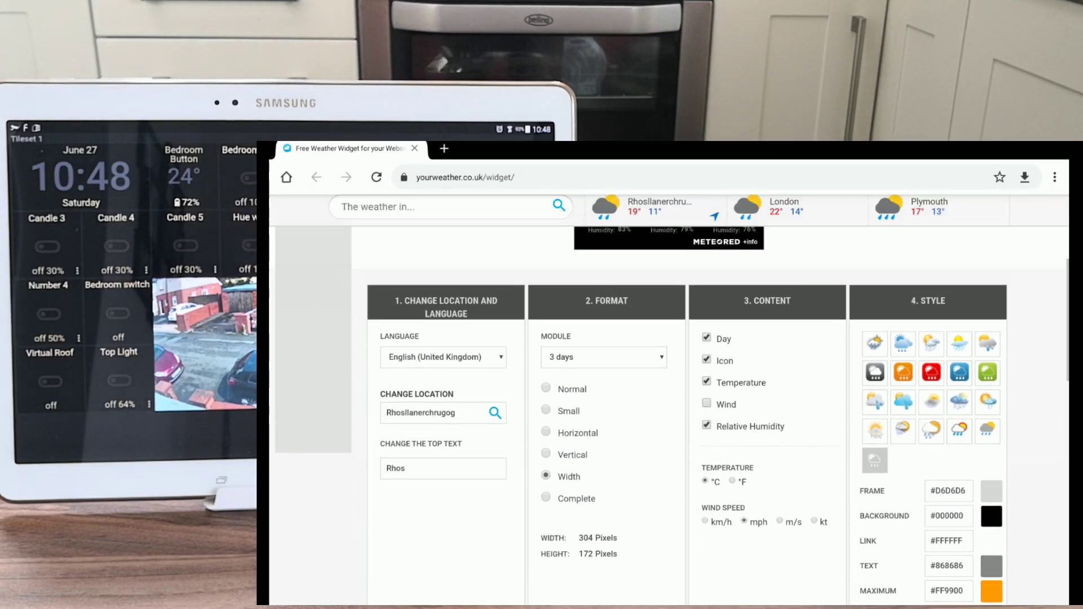
pyautogui.scroll(2, 677, 381)
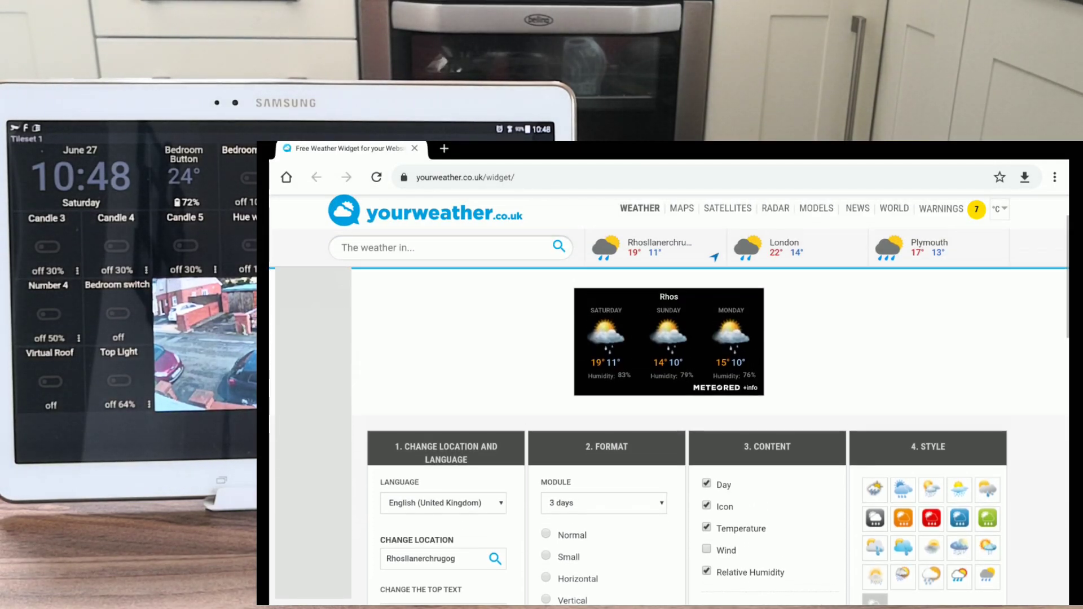
pyautogui.scroll(2, 678, 381)
pyautogui.scroll(-2, 677, 381)
pyautogui.scroll(1, 677, 381)
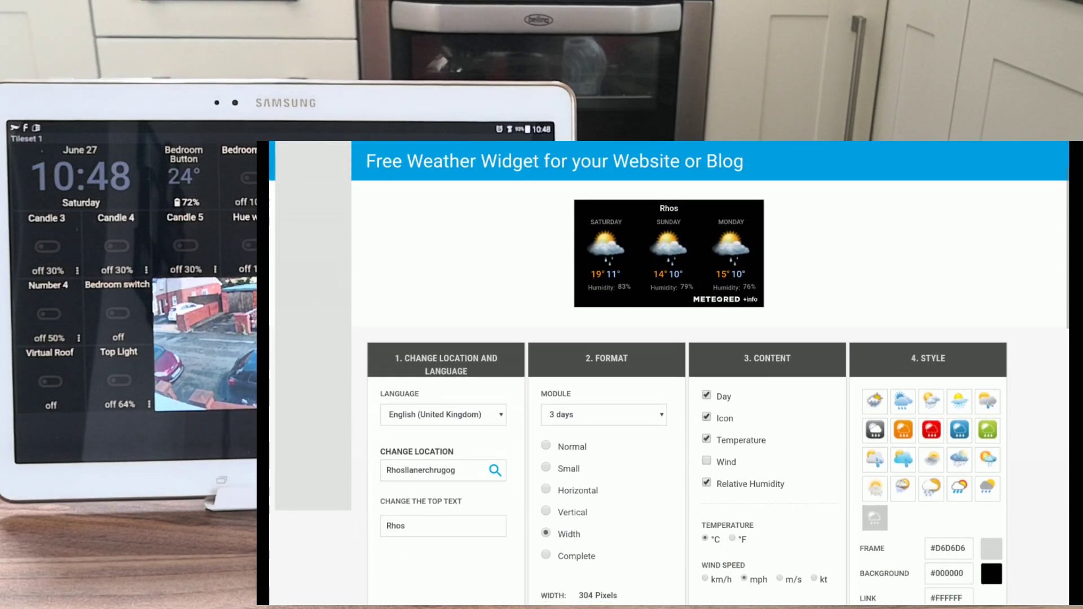
pyautogui.scroll(-2, 677, 380)
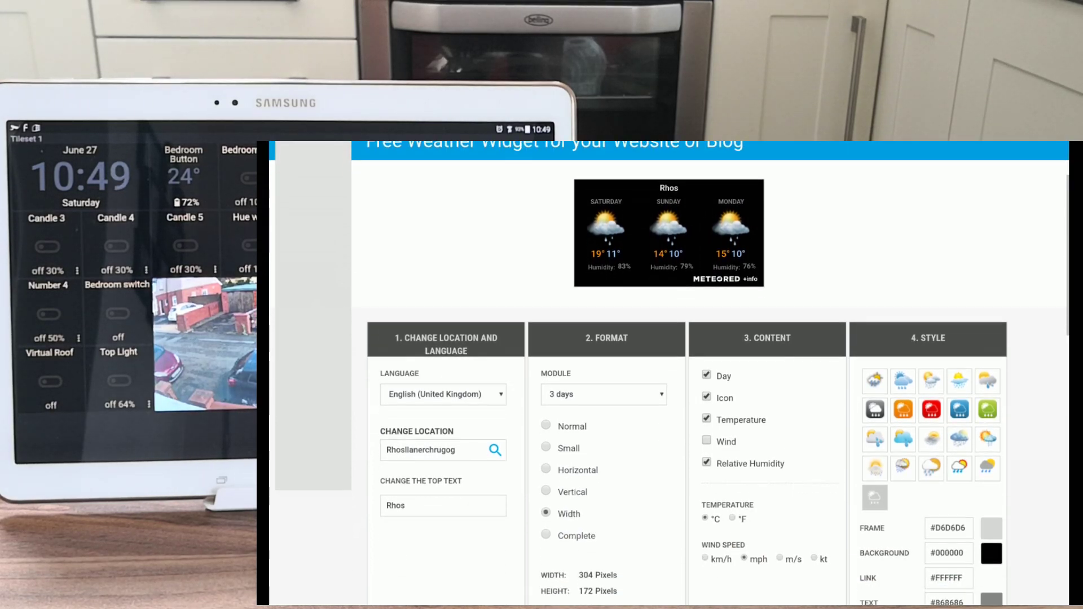
pyautogui.scroll(-2, 677, 382)
pyautogui.scroll(-2, 678, 381)
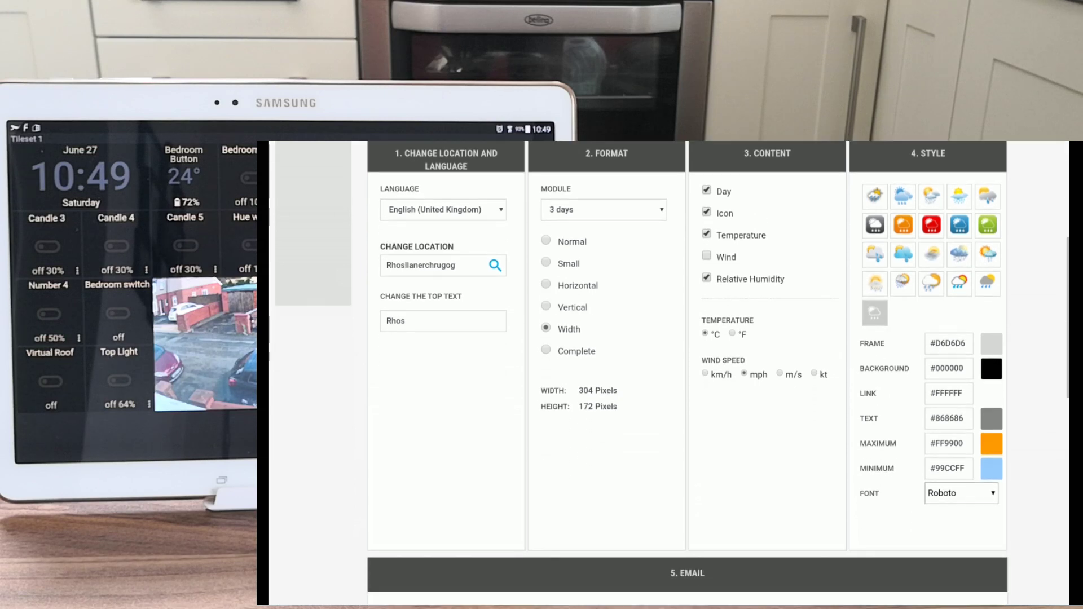
pyautogui.scroll(-2, 677, 381)
pyautogui.scroll(-2, 677, 381)
pyautogui.scroll(-2, 677, 381)
pyautogui.scroll(-2, 677, 382)
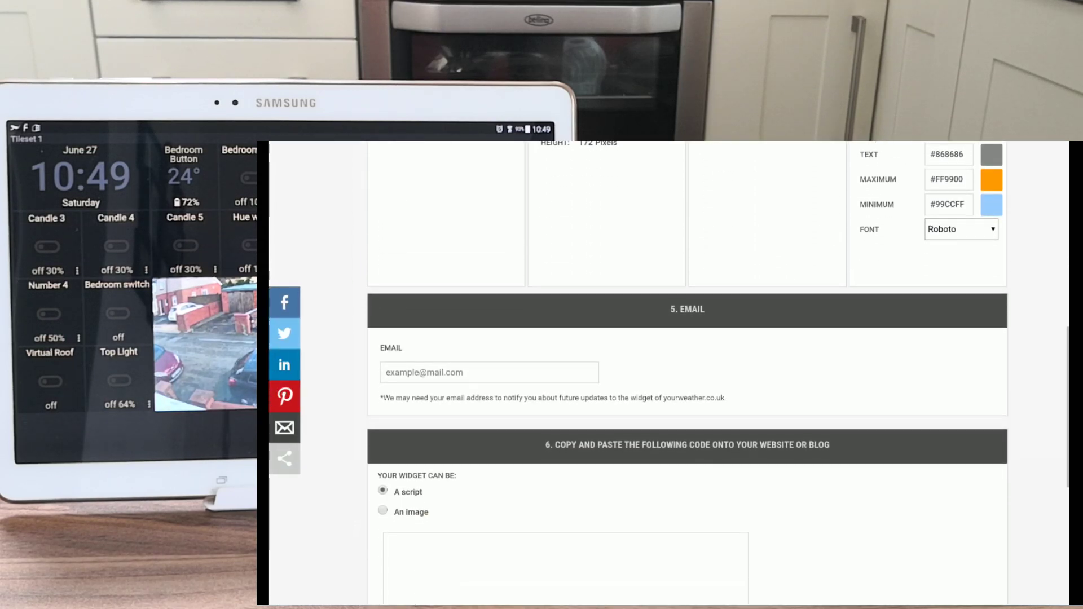
pyautogui.scroll(-2, 678, 381)
pyautogui.scroll(-1, 678, 381)
pyautogui.scroll(-2, 677, 381)
# Step: Generate the widget's image code, copy its image address, and return to the home screen
pyautogui.click(489, 235)
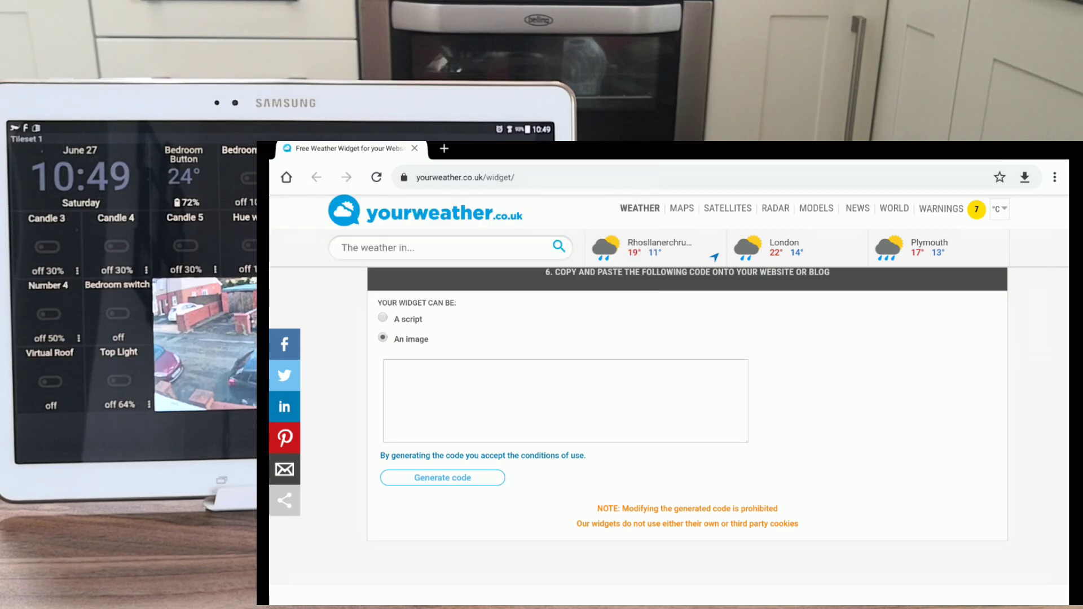
pyautogui.click(442, 478)
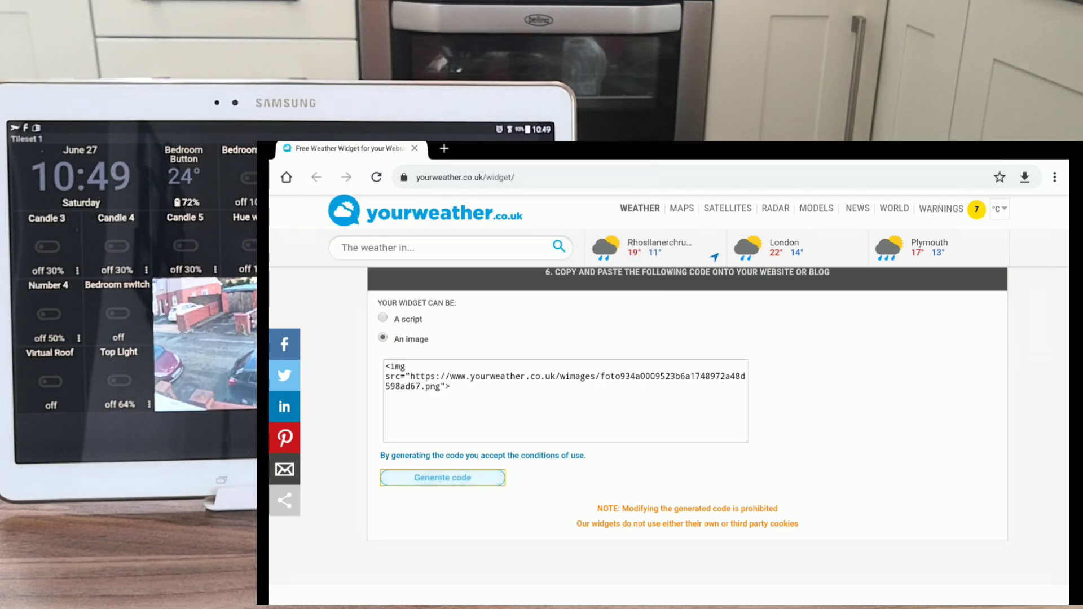
pyautogui.doubleClick(579, 377)
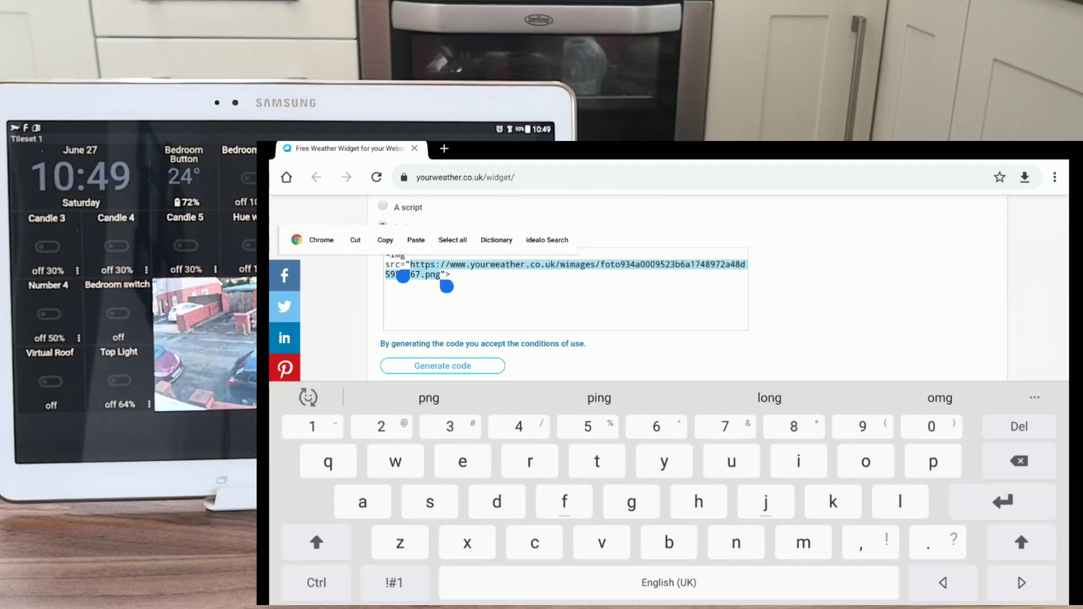
pyautogui.click(385, 240)
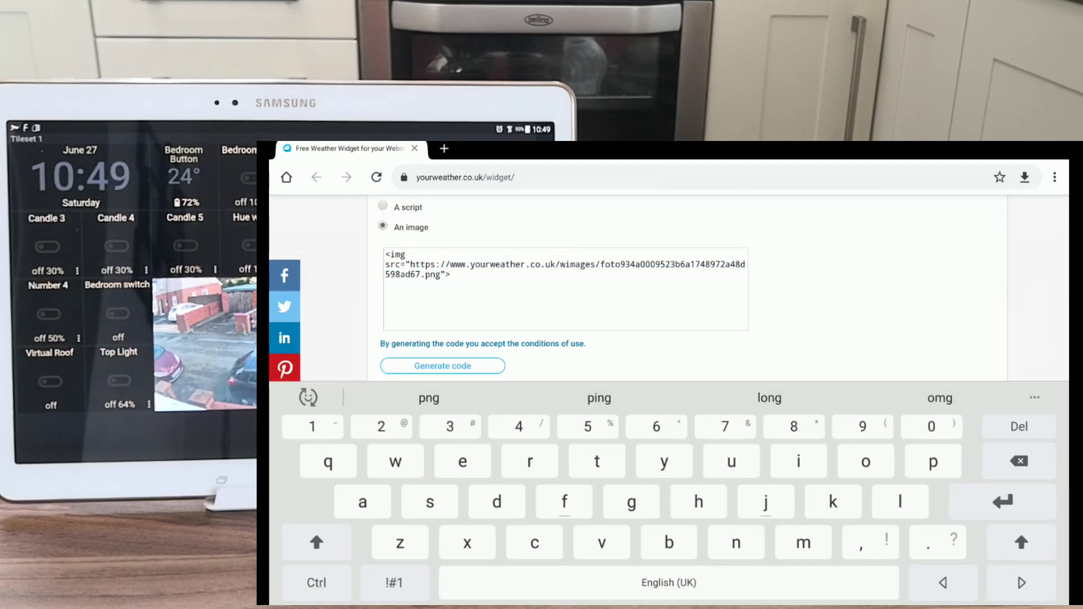
pyautogui.press('super')
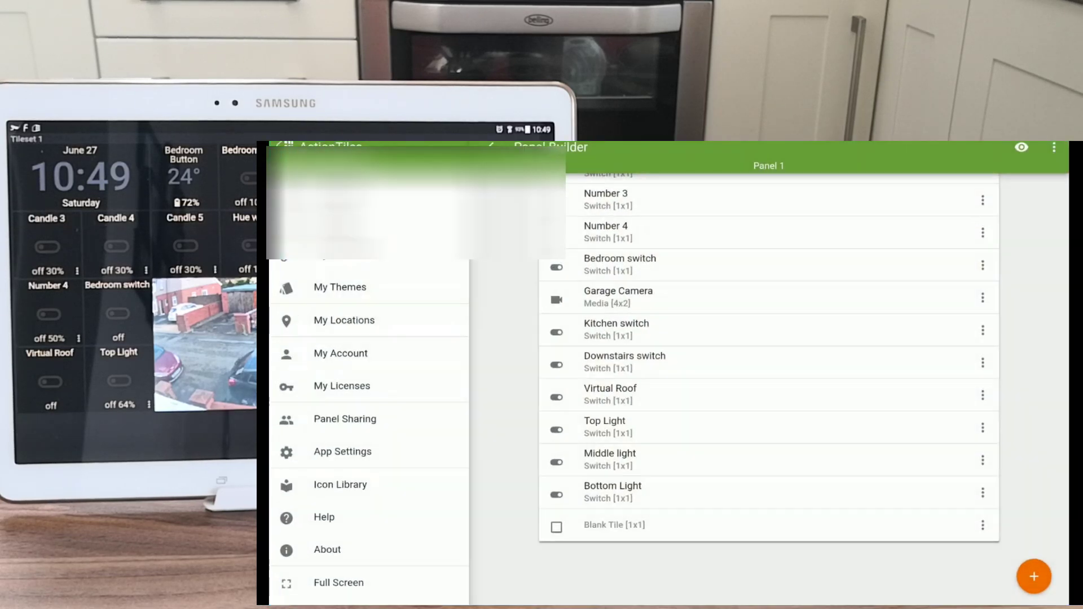
pyautogui.scroll(10, 769, 356)
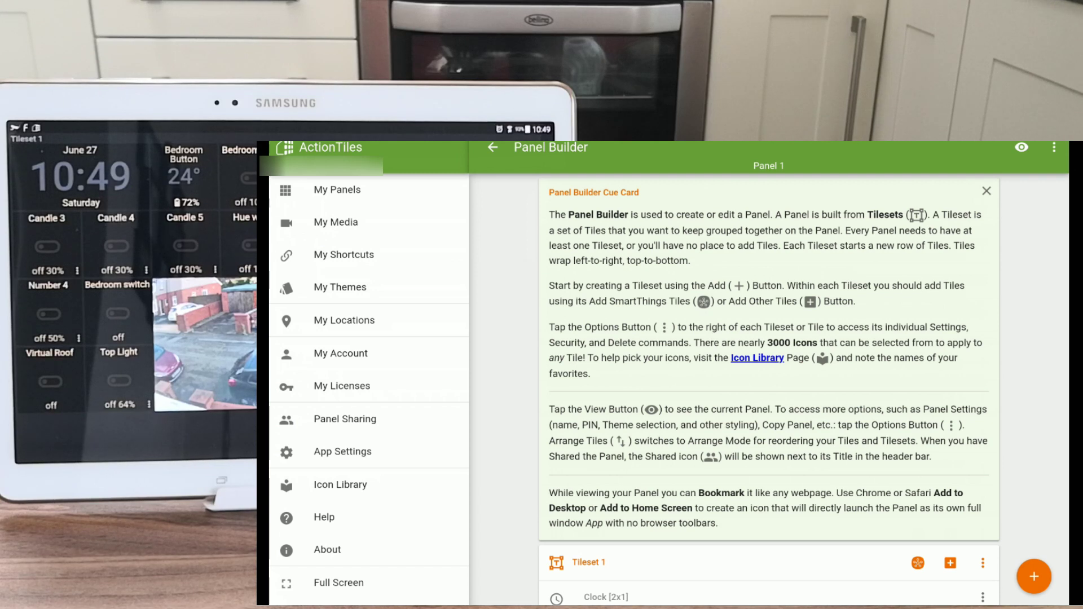
# Step: Add a new media item, Media 3, using the copied widget image address
pyautogui.click(337, 222)
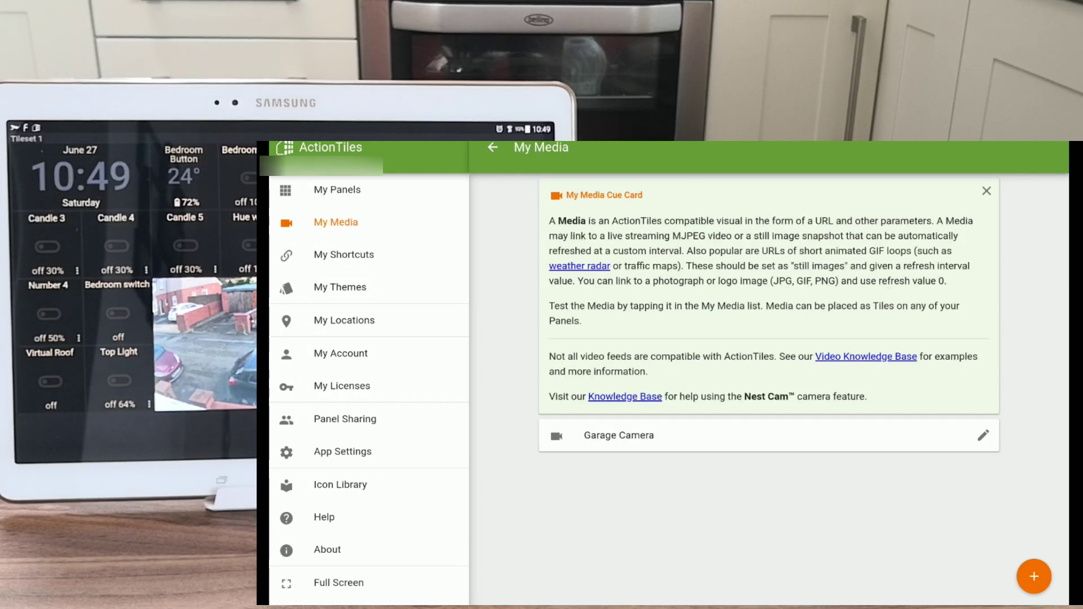
pyautogui.click(1034, 576)
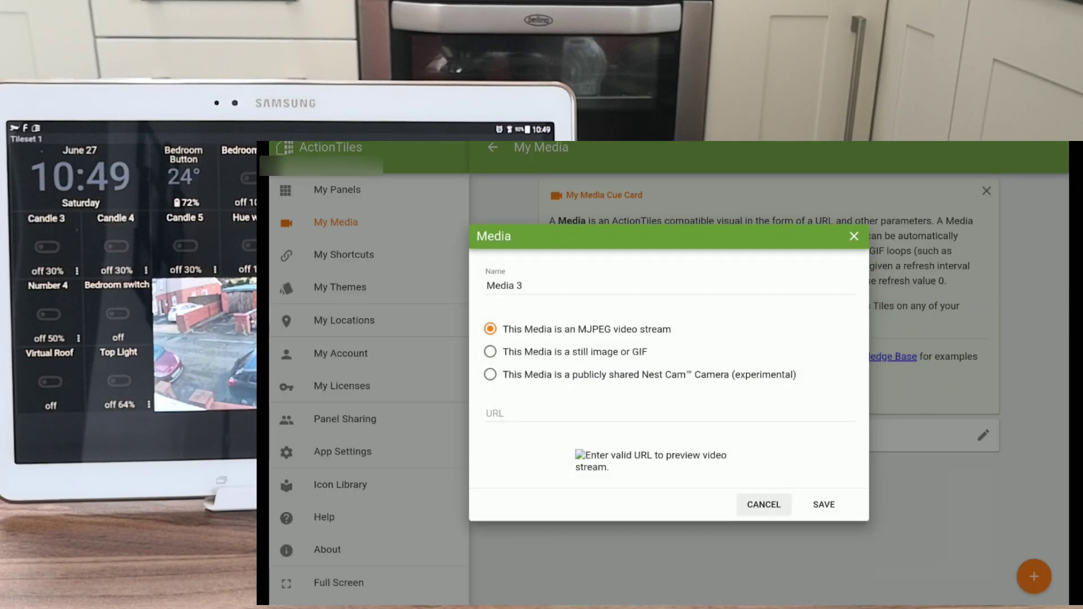
pyautogui.click(669, 413)
pyautogui.click(487, 387)
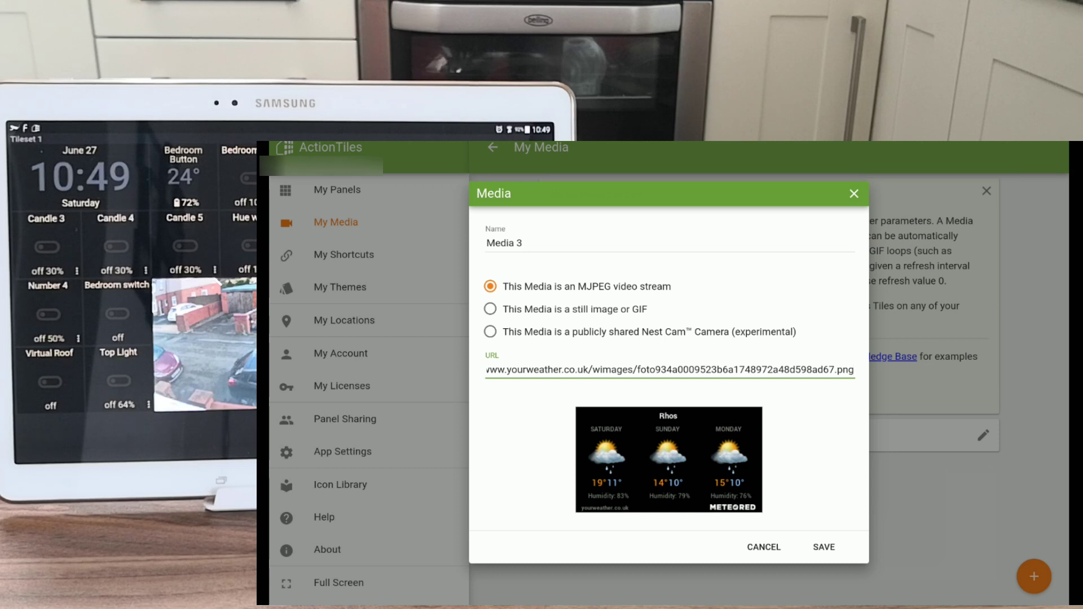
pyautogui.click(824, 547)
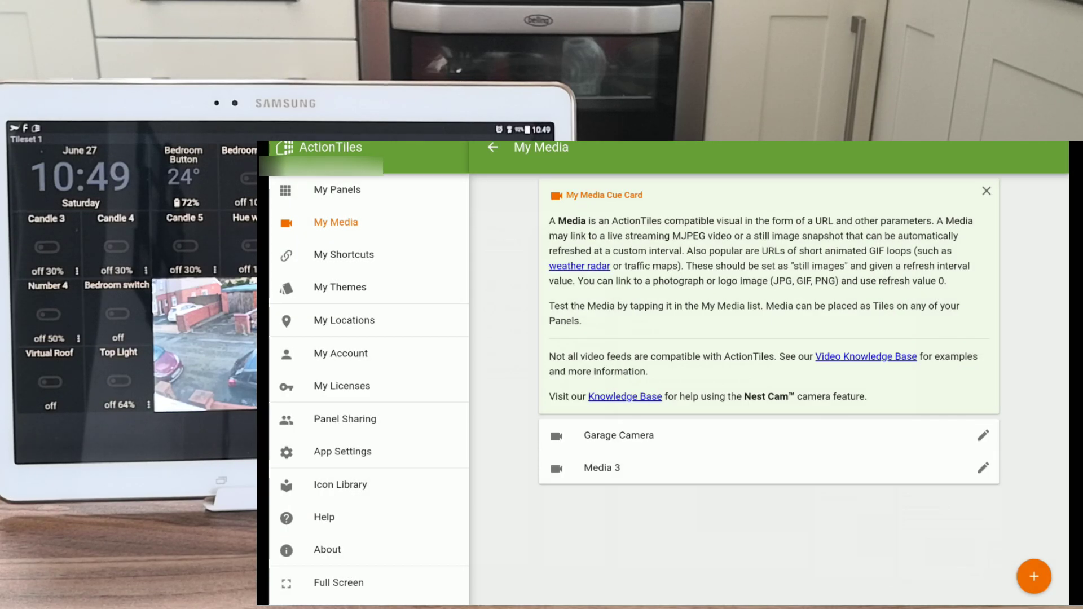
# Step: Rename the Media 3 item to 'Weather' and save it
pyautogui.click(602, 468)
pyautogui.click(592, 258)
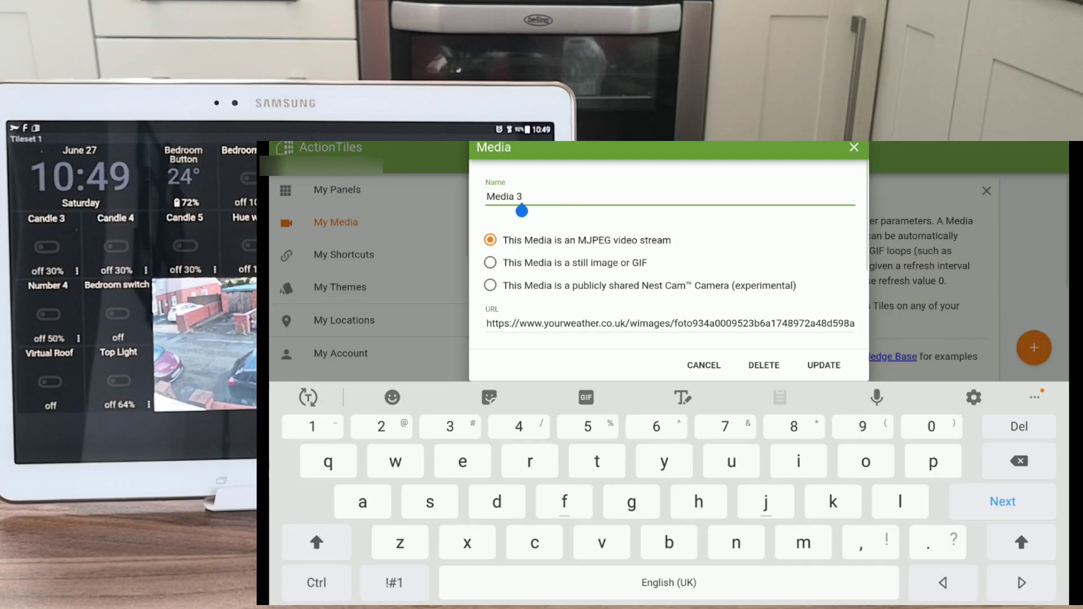
pyautogui.click(1020, 462)
pyautogui.click(1019, 462)
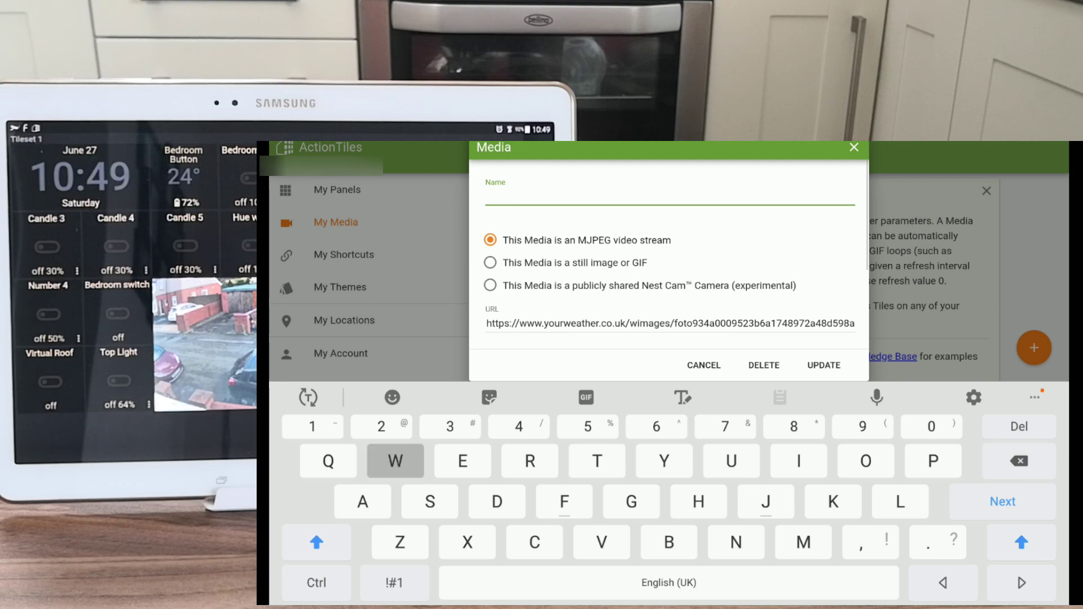
pyautogui.click(396, 462)
pyautogui.write('eather')
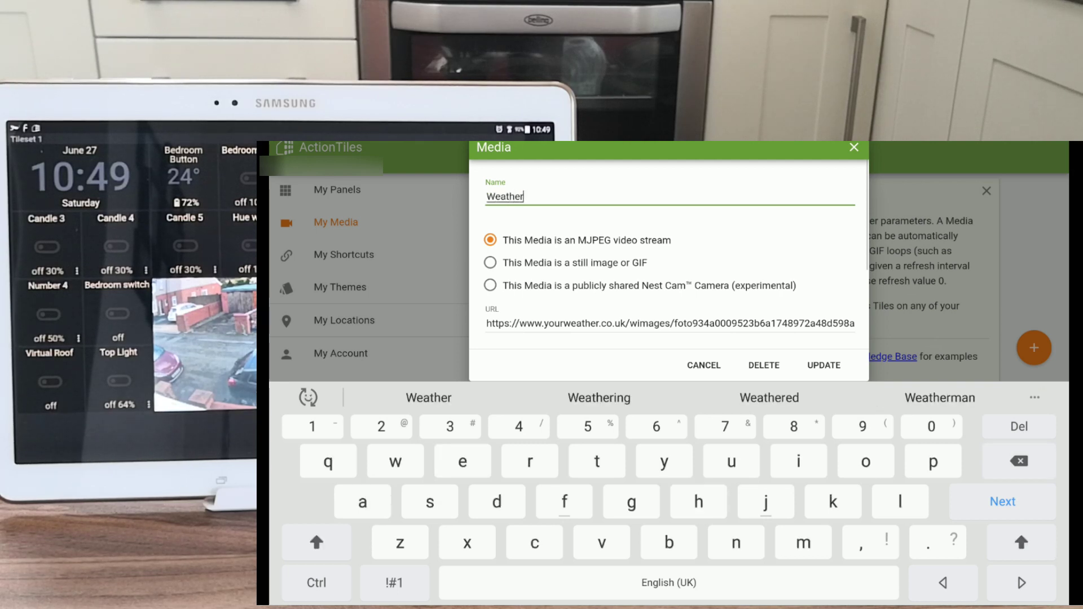
pyautogui.click(428, 398)
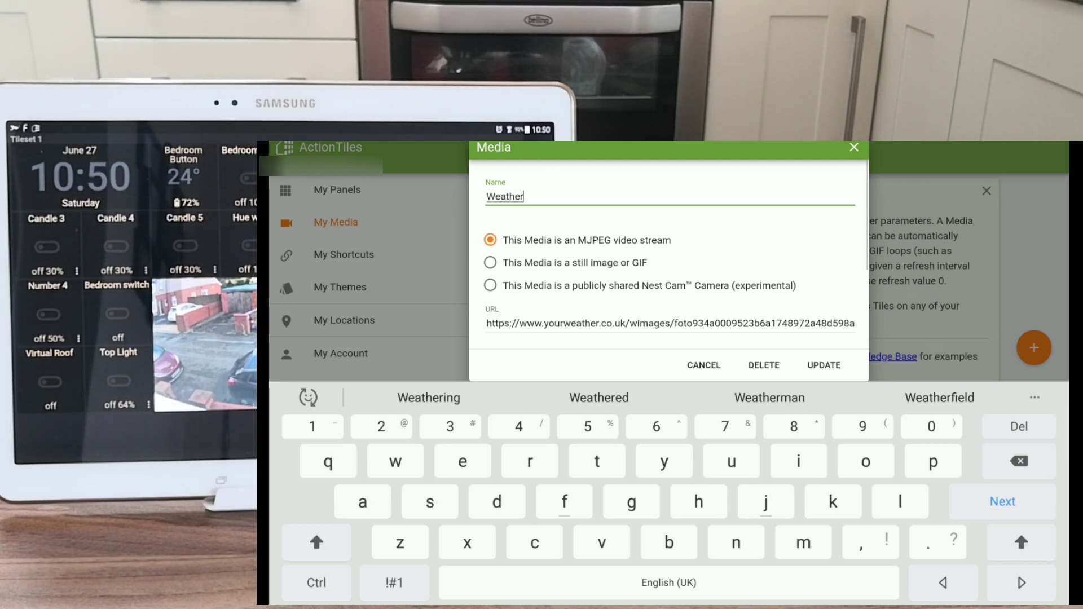
pyautogui.click(823, 365)
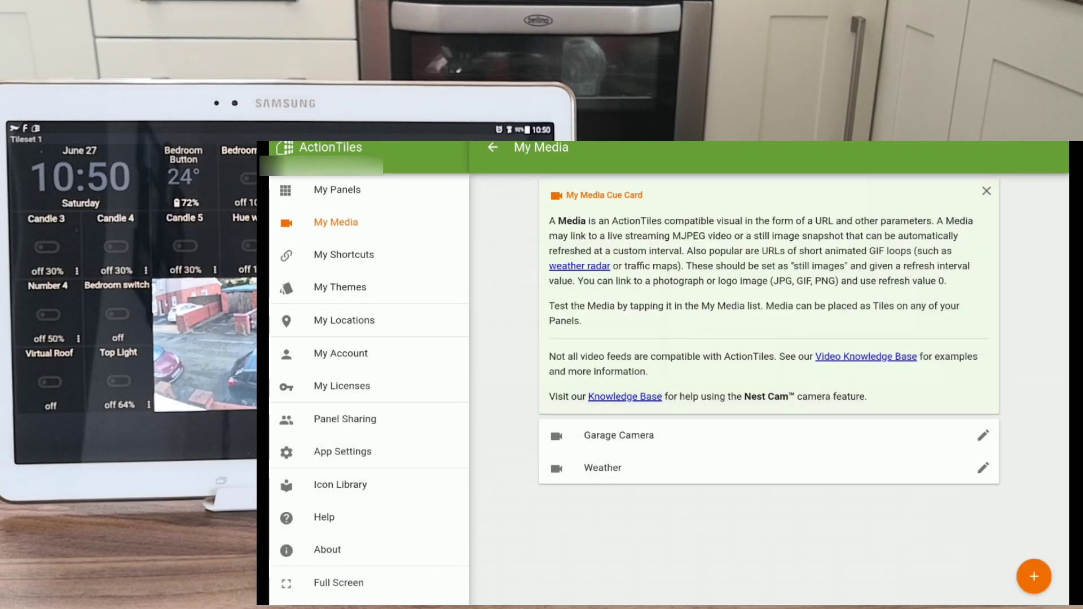
pyautogui.click(337, 189)
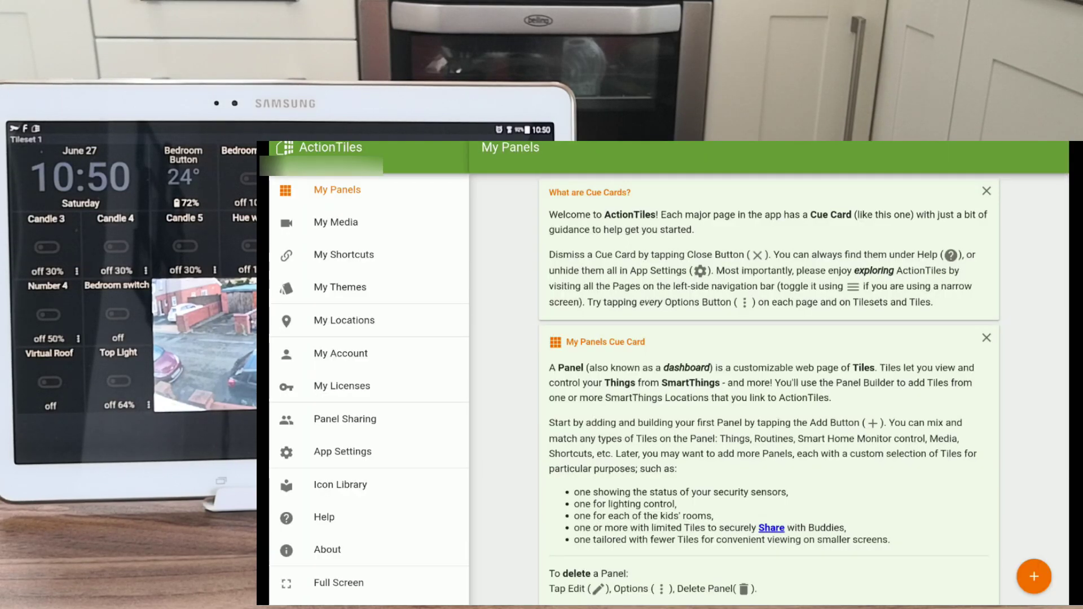
pyautogui.scroll(-3, 762, 381)
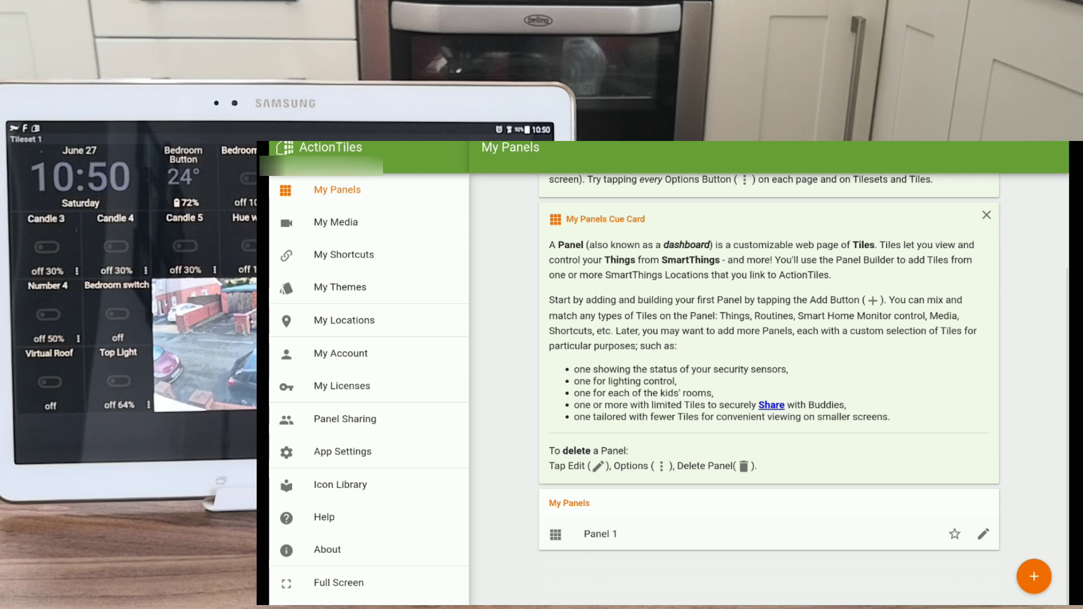
# Step: Add a media tile using the Weather item to Panel 1's Tileset 1
pyautogui.click(983, 535)
pyautogui.scroll(-5, 762, 381)
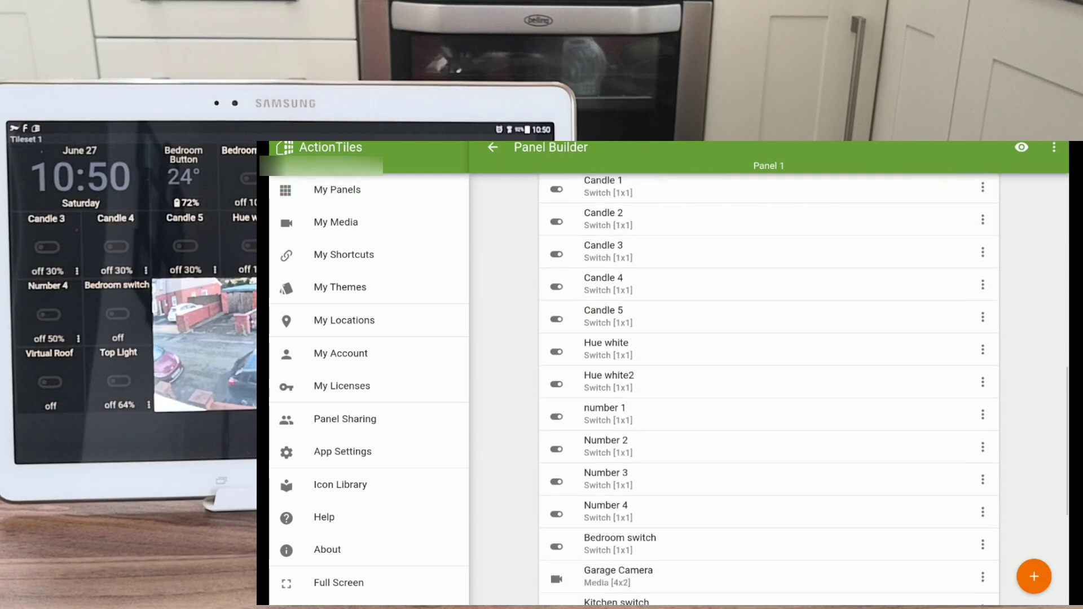
pyautogui.scroll(-5, 762, 382)
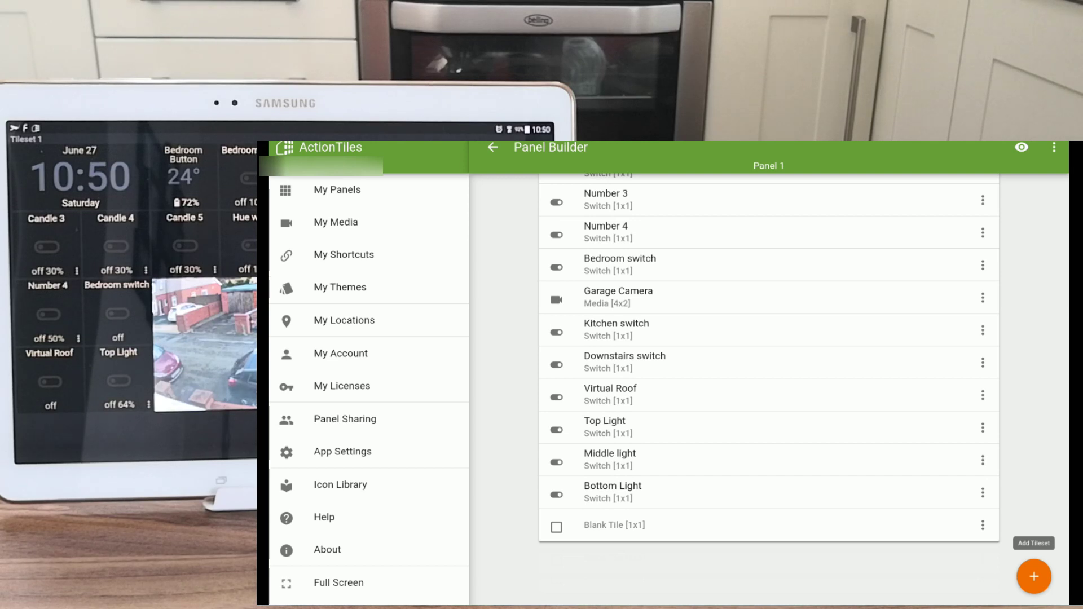
pyautogui.scroll(10, 762, 381)
pyautogui.click(983, 262)
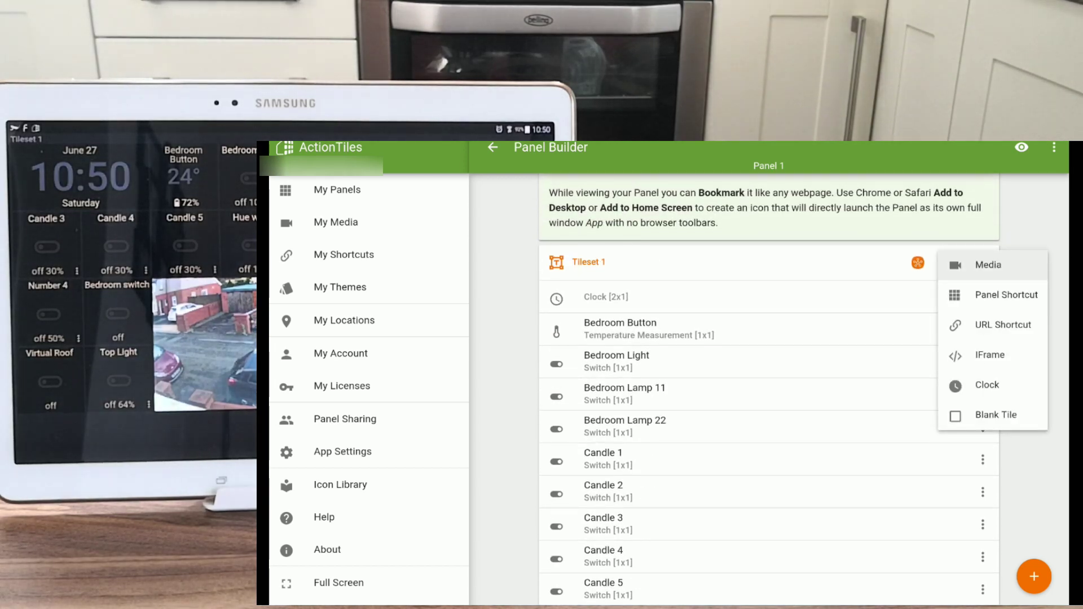
pyautogui.click(988, 265)
pyautogui.click(850, 368)
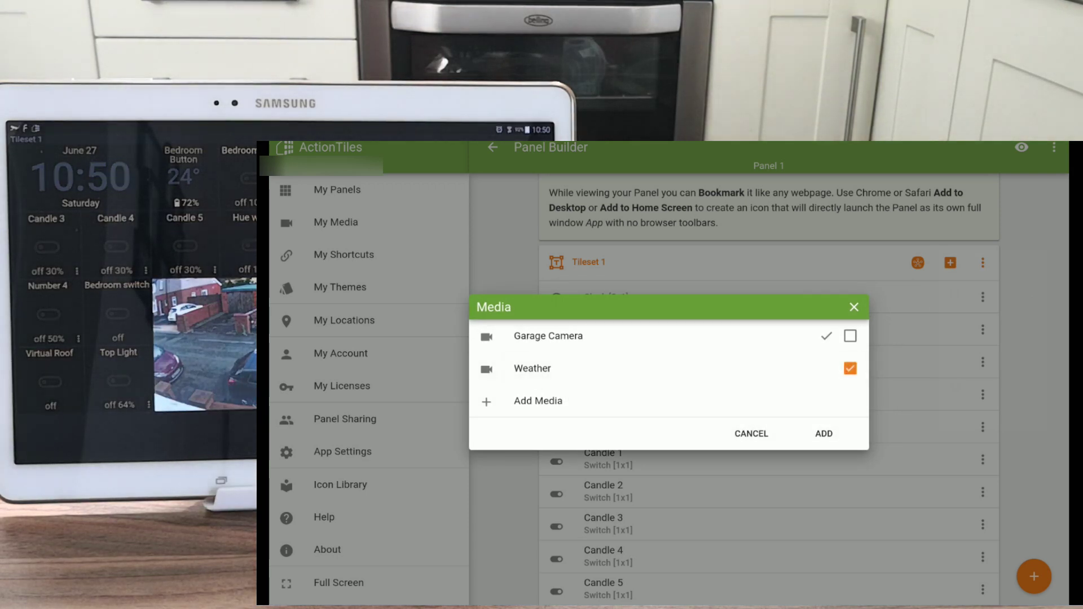
pyautogui.click(824, 434)
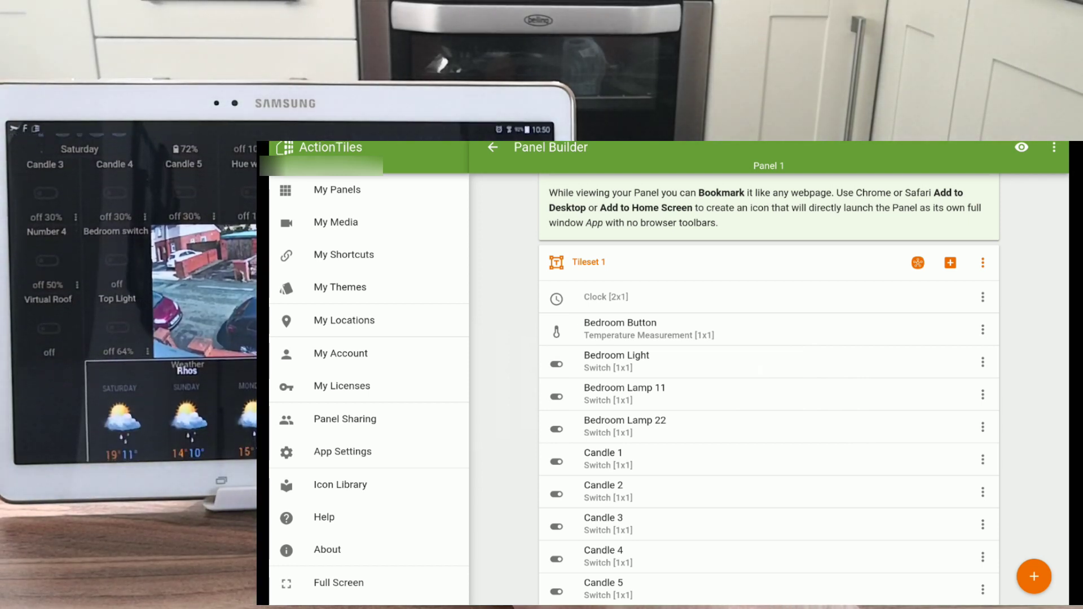
pyautogui.scroll(-1, 770, 381)
pyautogui.scroll(-5, 768, 380)
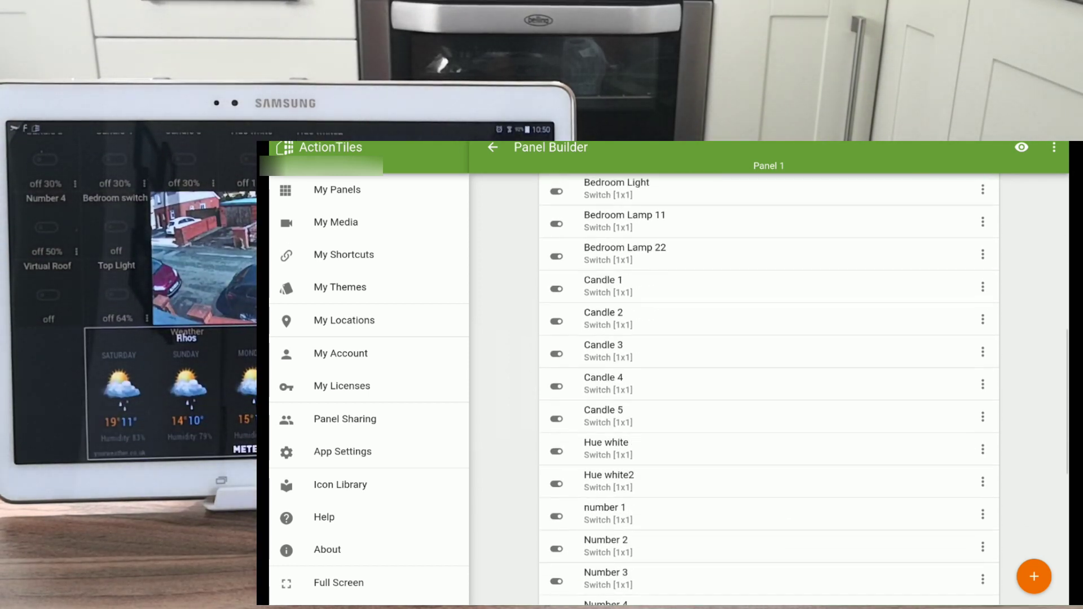
pyautogui.scroll(-5, 768, 381)
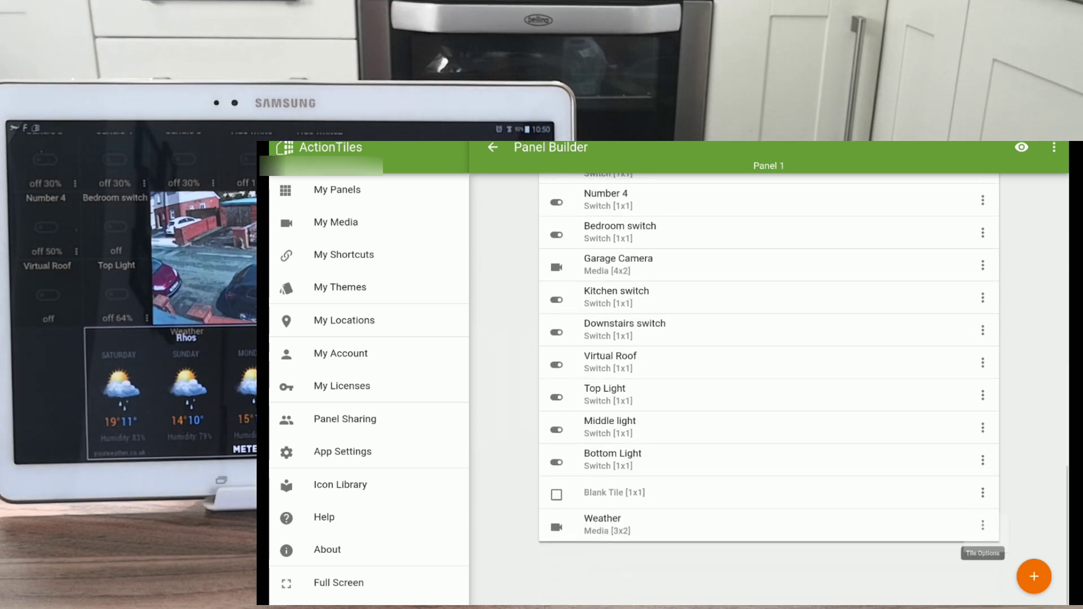
# Step: Set the Weather tile's width to 2 in Tile Settings and save
pyautogui.click(983, 525)
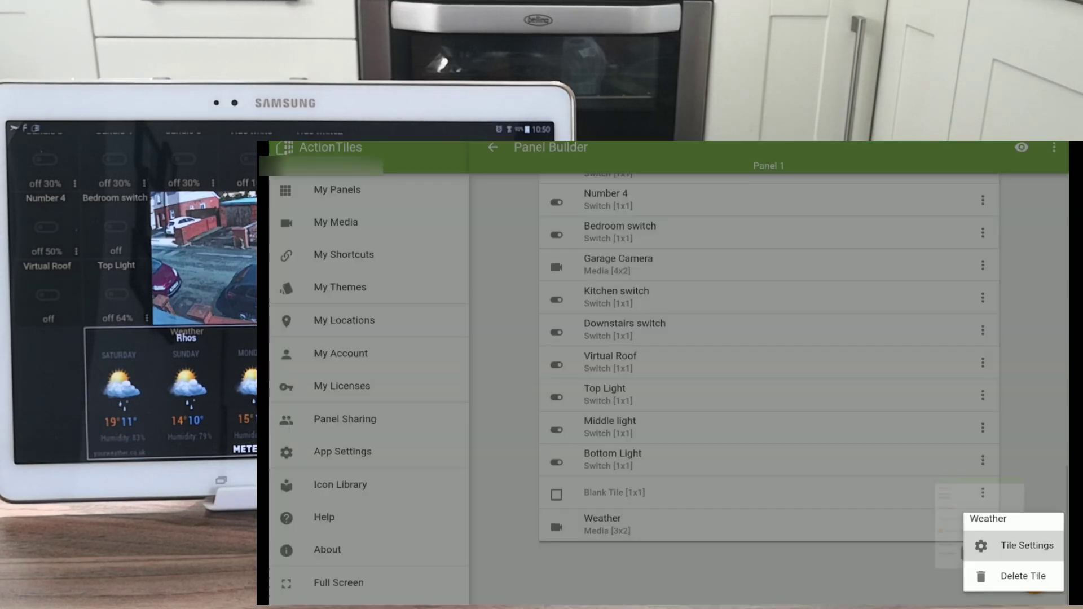
pyautogui.click(1027, 547)
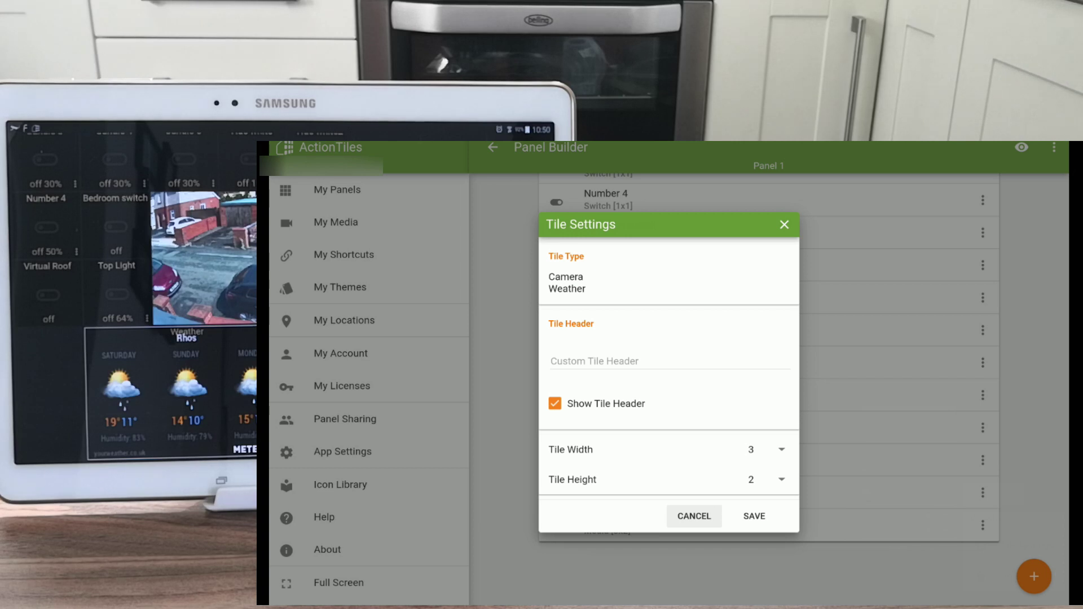
pyautogui.click(767, 450)
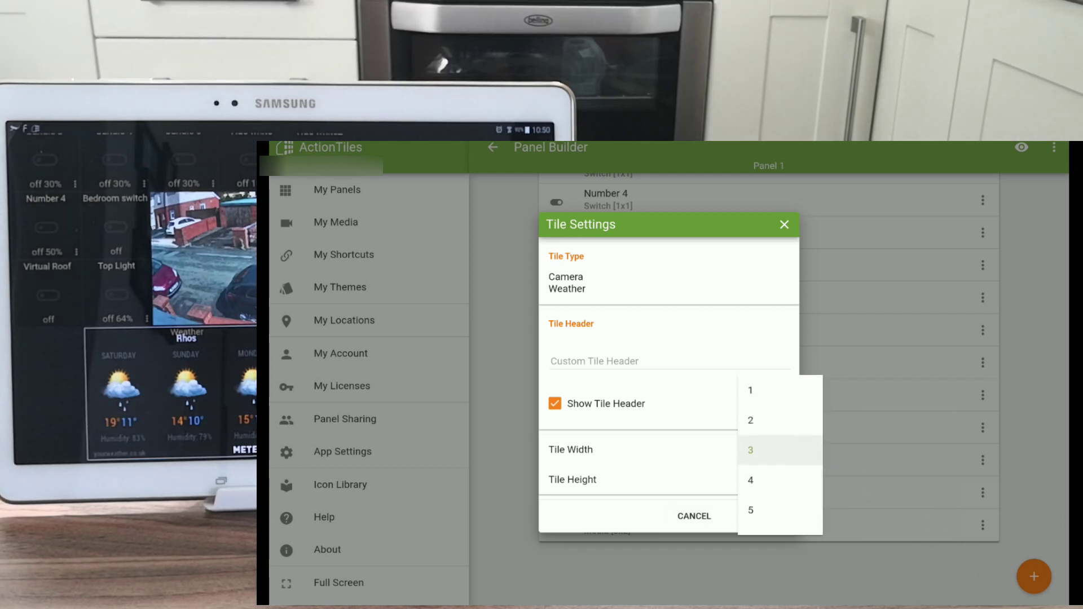
pyautogui.click(750, 420)
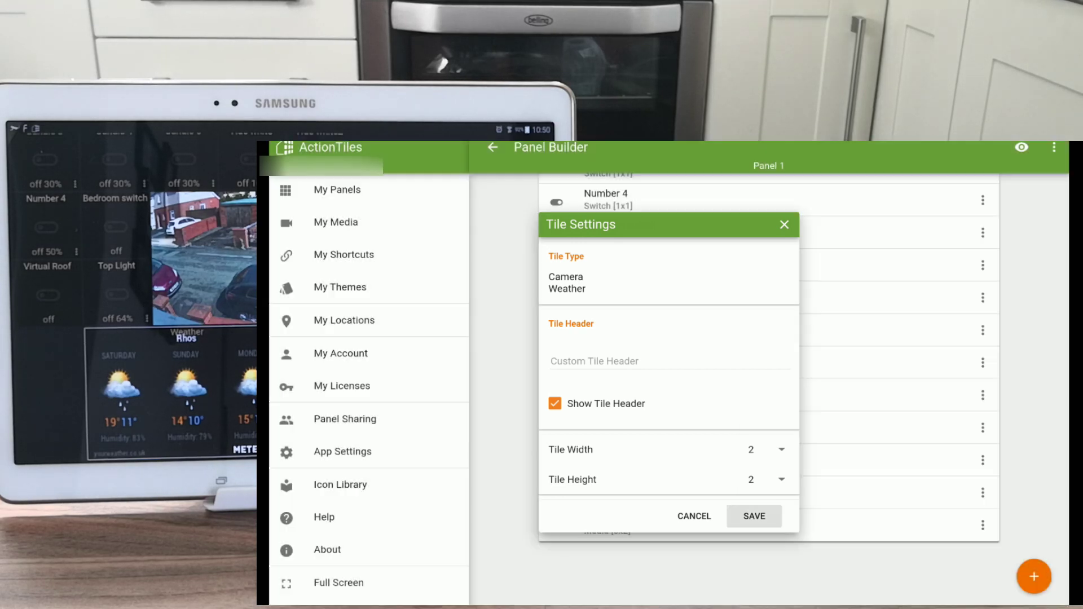
pyautogui.click(755, 517)
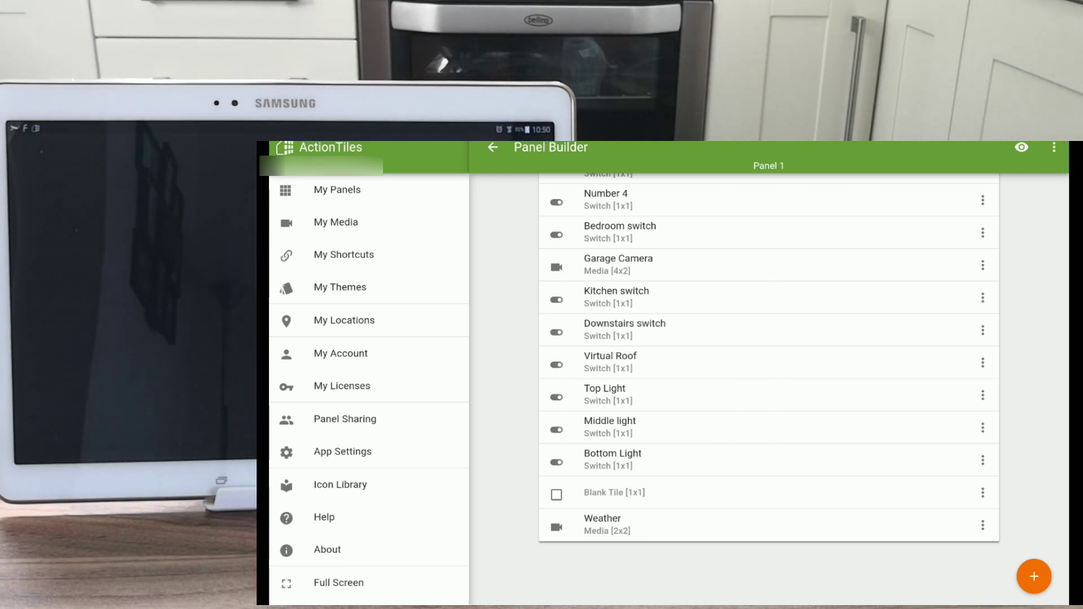
# Step: Set the Weather tile's height to 1 and save the 2x1 size
pyautogui.click(983, 525)
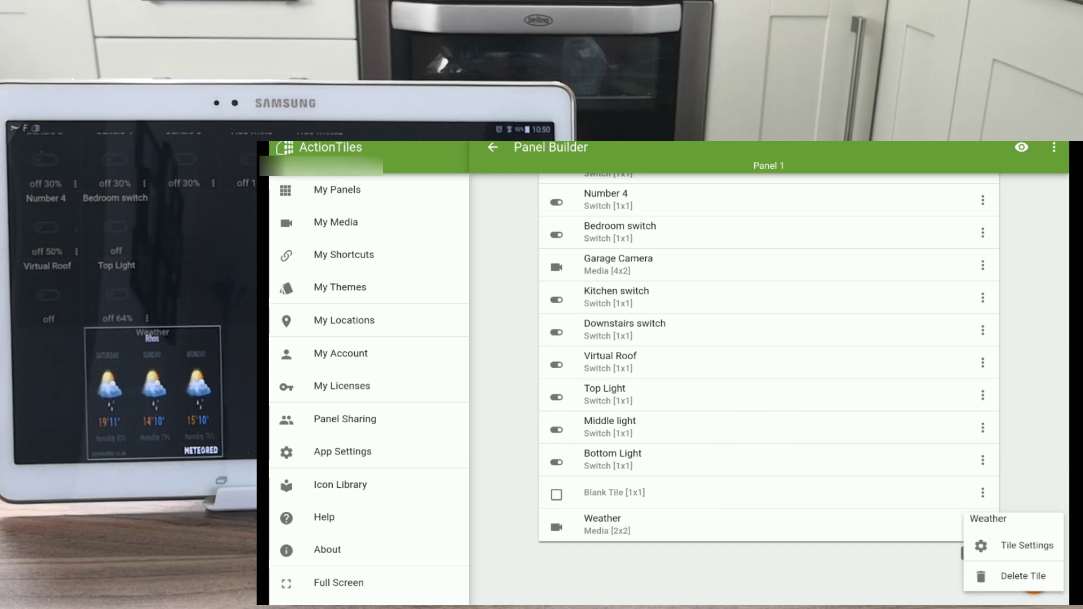
pyautogui.click(1015, 546)
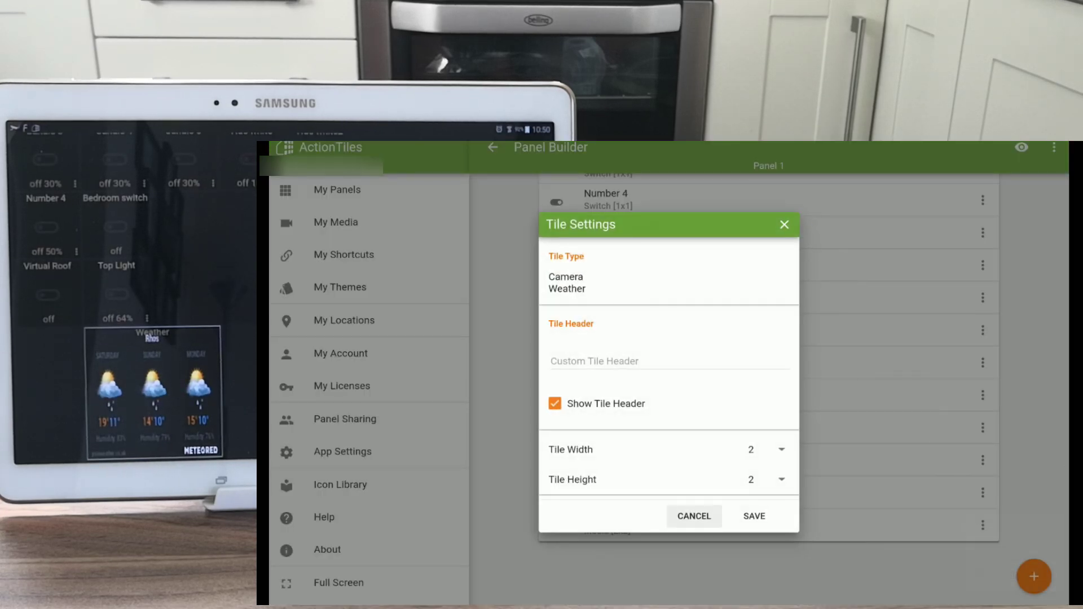
pyautogui.click(766, 449)
pyautogui.click(778, 480)
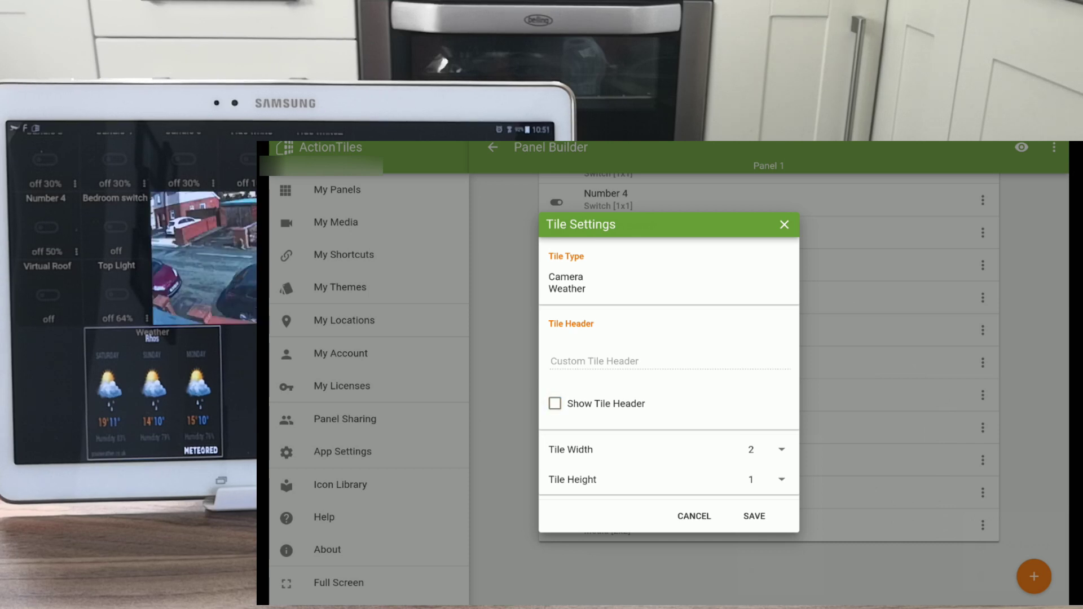
pyautogui.click(755, 516)
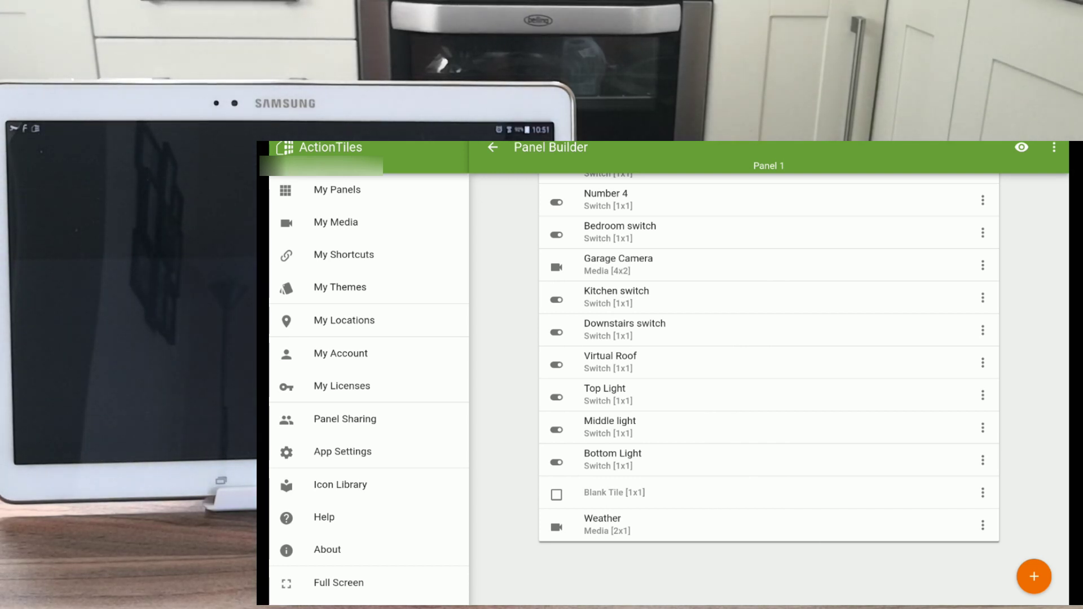
# Step: In Arrange Tiles mode, drag the Weather tile up to just below Bedroom Lamp 22
pyautogui.click(1054, 147)
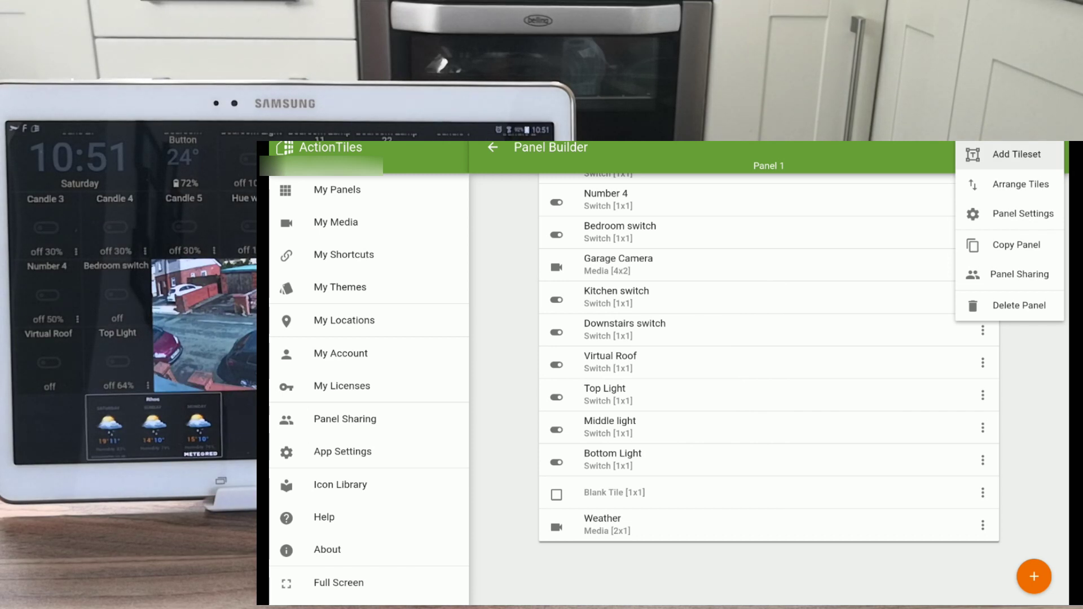
pyautogui.click(1021, 183)
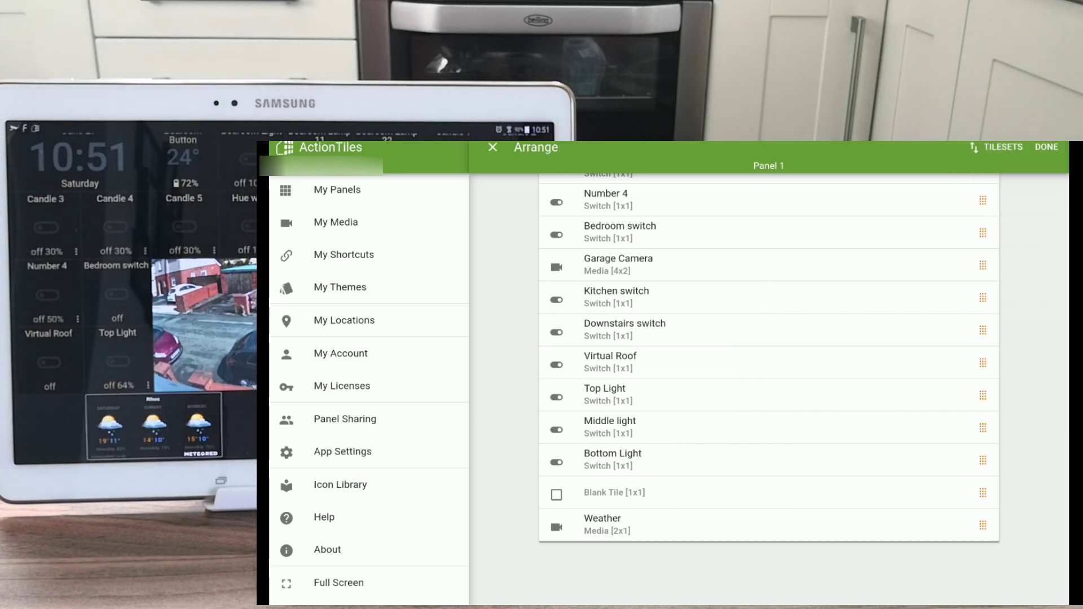
pyautogui.moveTo(983, 525)
pyautogui.mouseDown()
pyautogui.moveTo(974, 171)
pyautogui.moveTo(974, 547)
pyautogui.mouseUp()
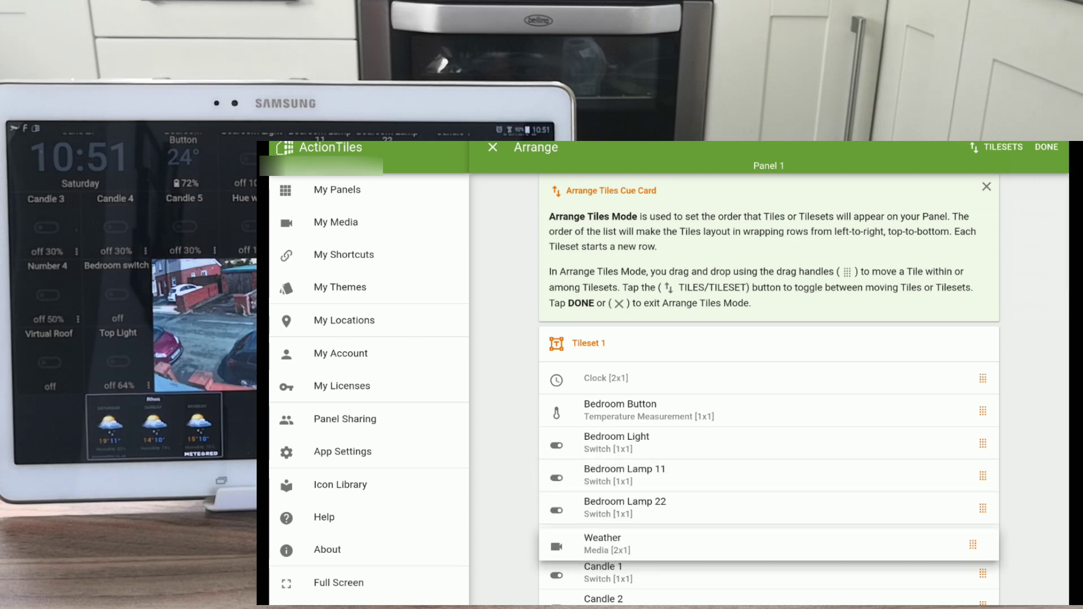